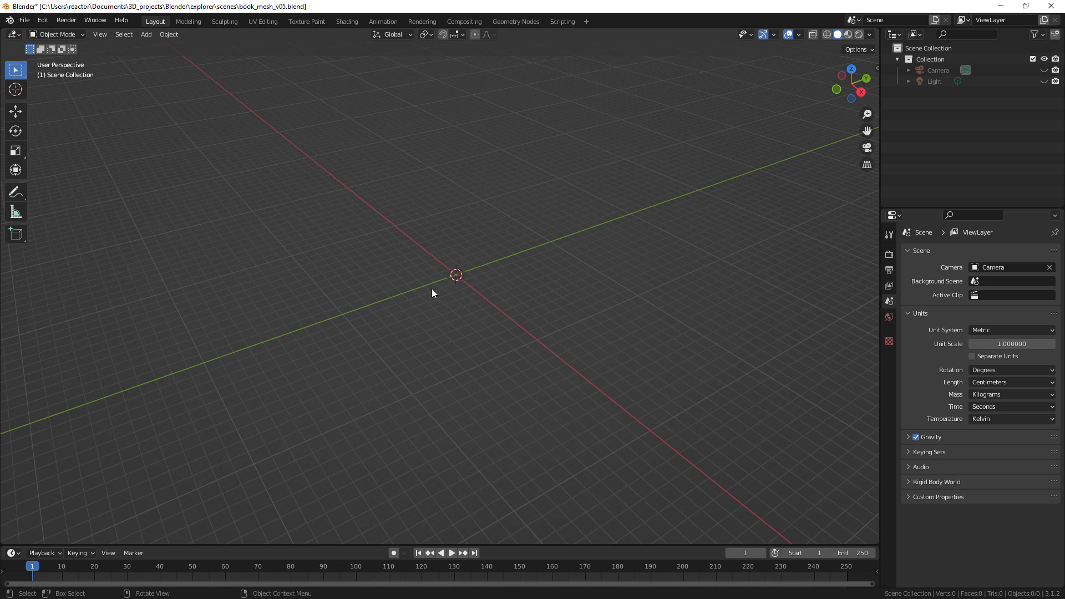
Add a cylinder mesh at the world origin and show its transform properties.
{"action": "left_click", "coordinate": [145, 37]}
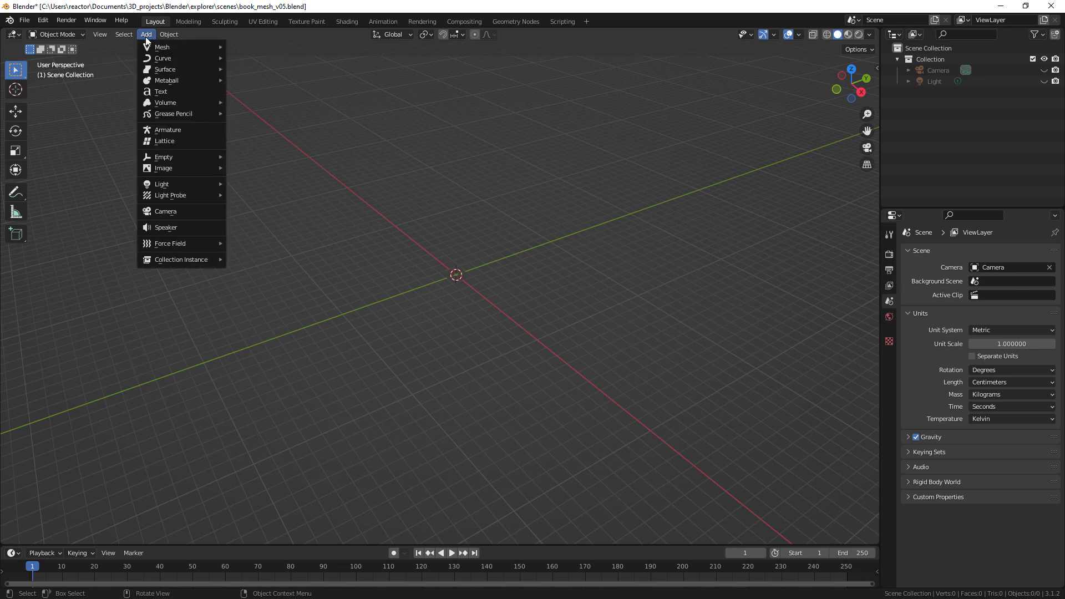
{"action": "mouse_move", "coordinate": [166, 48]}
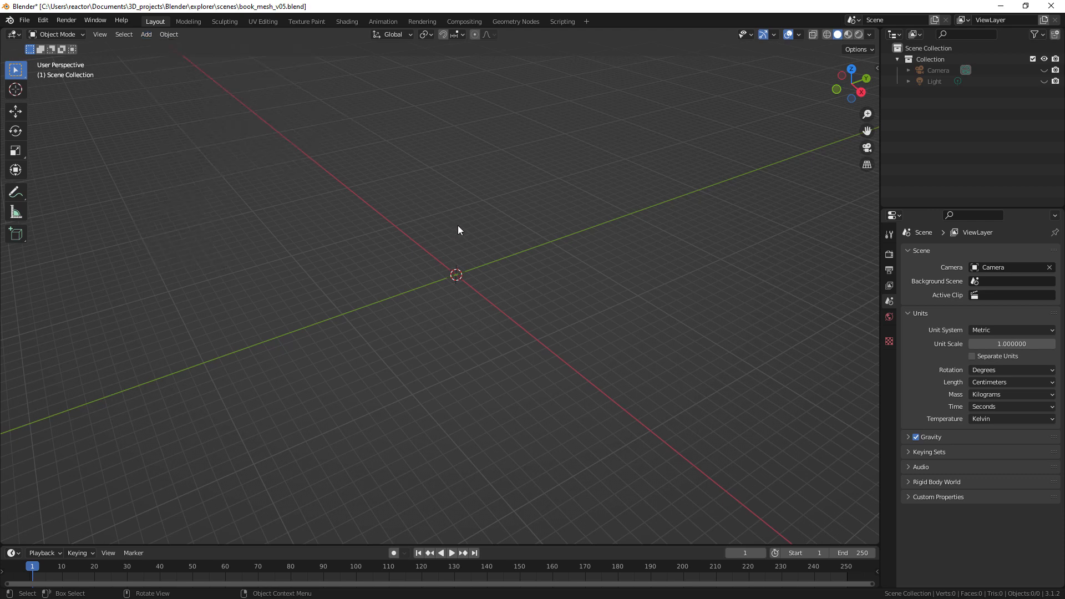
{"action": "key", "text": "shift+a"}
{"action": "mouse_move", "coordinate": [458, 226]}
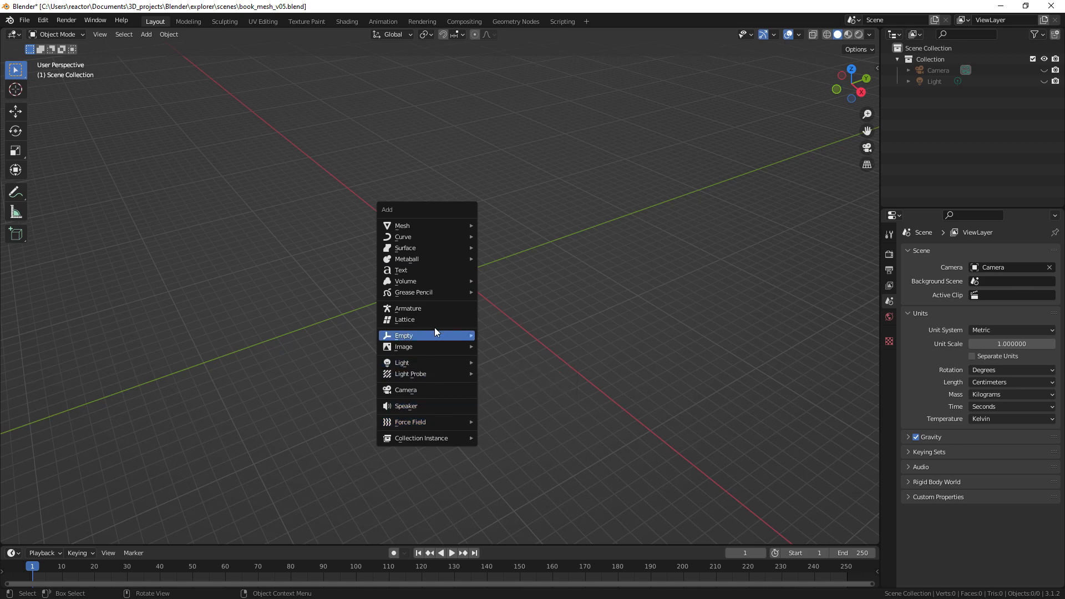
{"action": "mouse_move", "coordinate": [430, 293]}
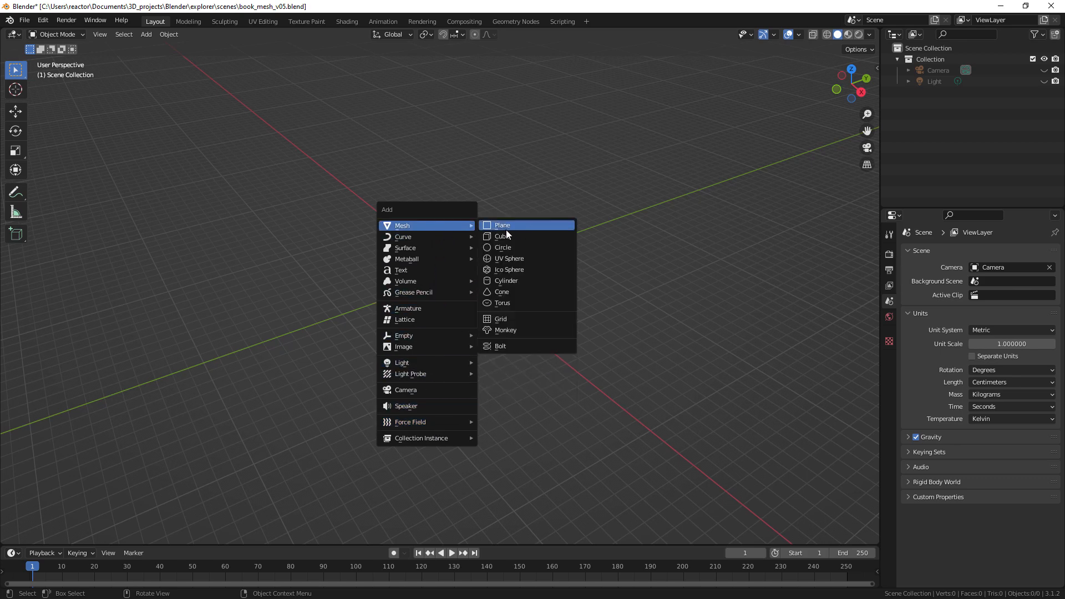
{"action": "left_click", "coordinate": [529, 281]}
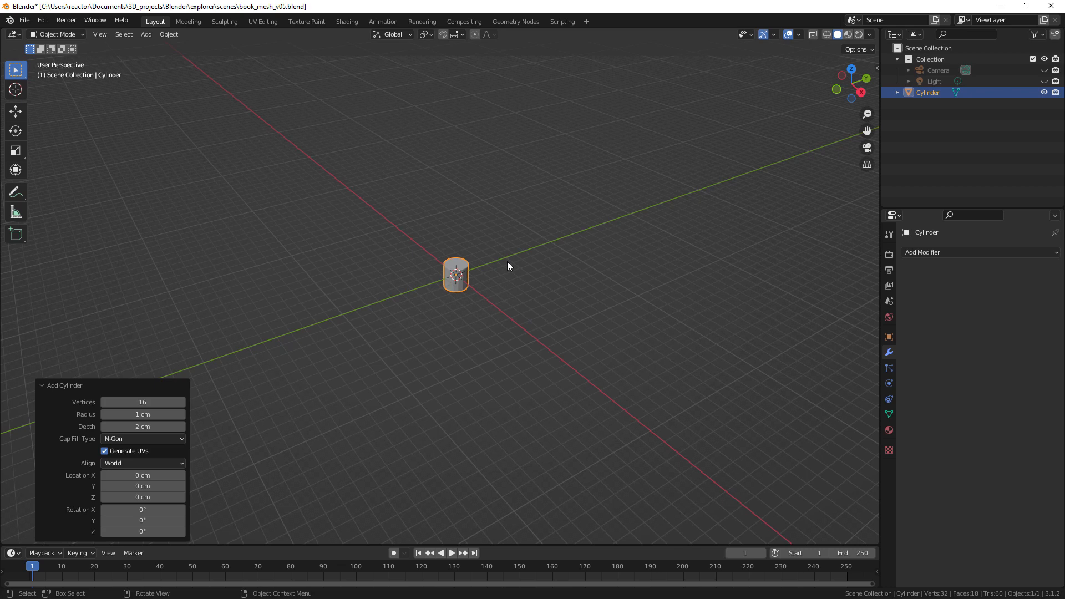
{"action": "key", "text": "n"}
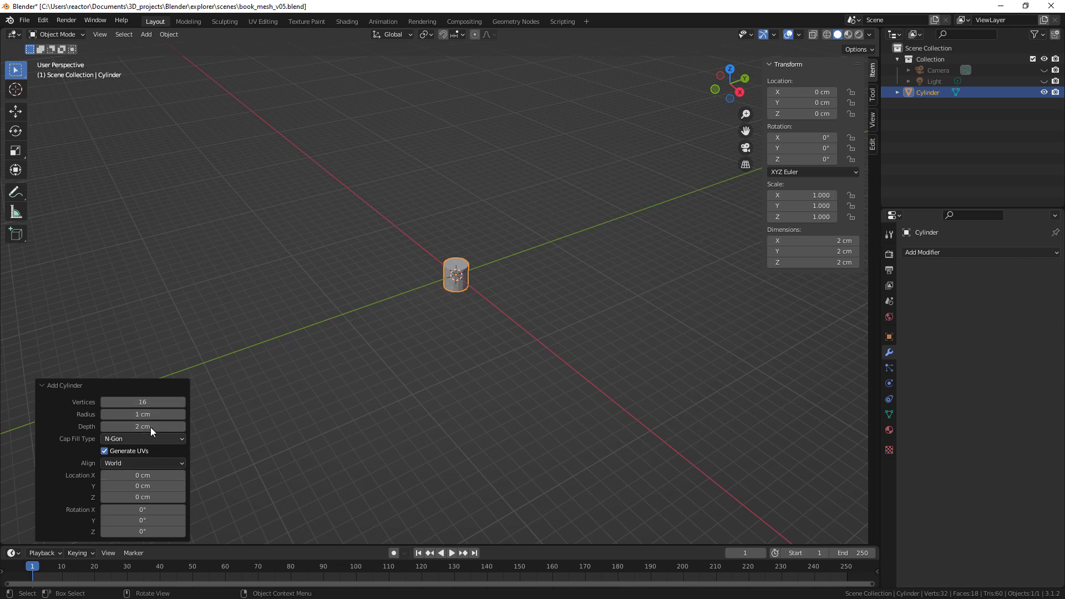
Set the new cylinder's vertex count to 32.
{"action": "left_click", "coordinate": [144, 402]}
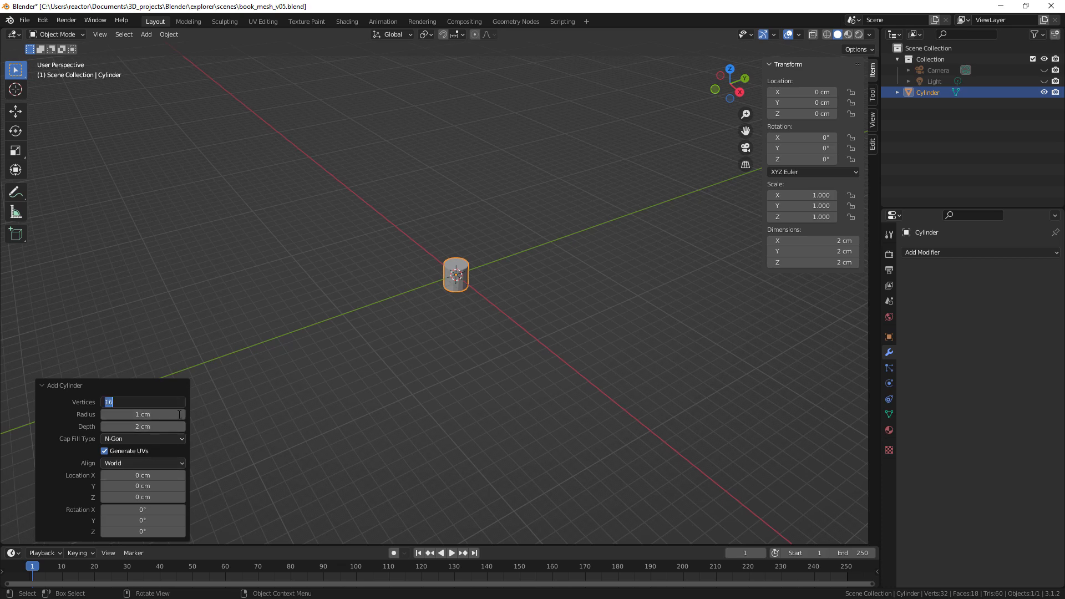
{"action": "key", "text": "End"}
{"action": "type", "text": "32"}
{"action": "key", "text": "Return"}
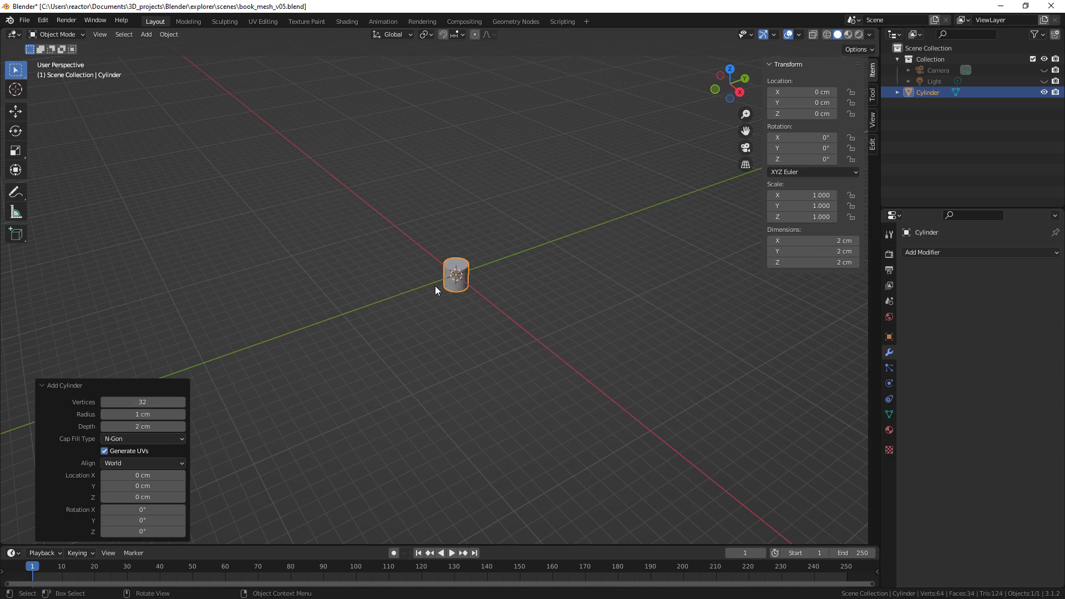
{"action": "key", "text": "KP_Decimal"}
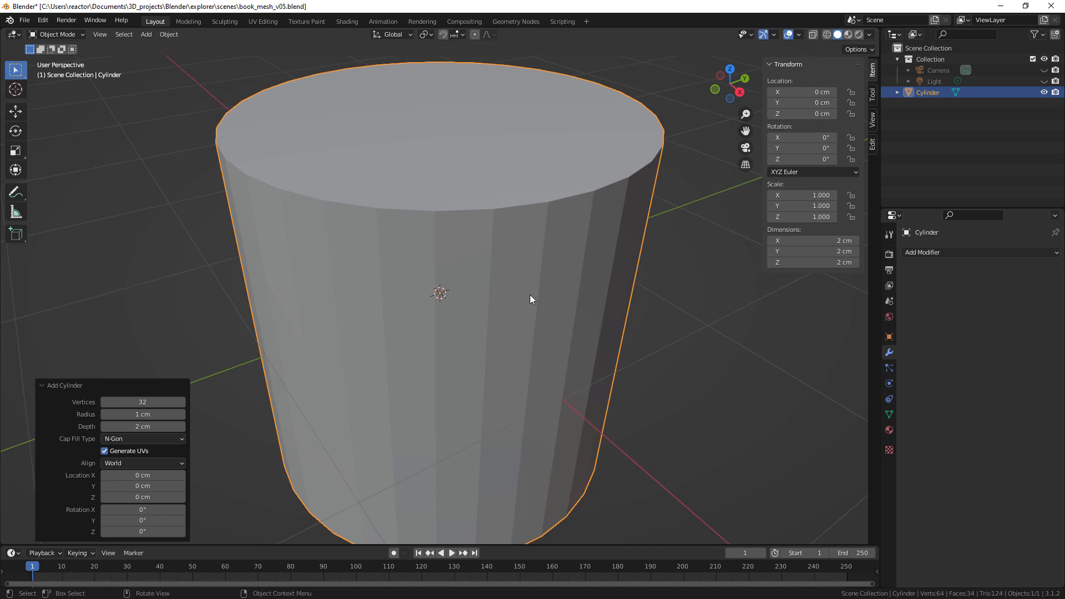
Set the cylinder's vertex count to 16.
{"action": "left_click", "coordinate": [148, 402]}
{"action": "type", "text": "16"}
{"action": "key", "text": "Return"}
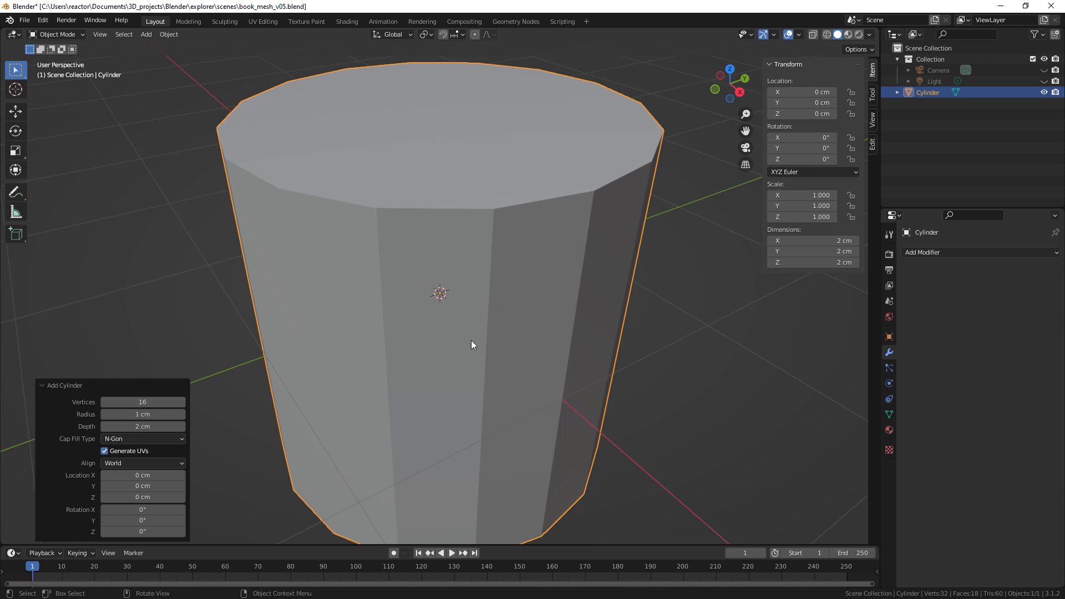
Set the cylinder's dimensions to 8 cm in X, 8 cm in Y and 23 cm in Z.
{"action": "scroll", "coordinate": [484, 337], "scroll_direction": "down", "scroll_amount": 3}
{"action": "scroll", "coordinate": [483, 337], "scroll_direction": "down", "scroll_amount": 3}
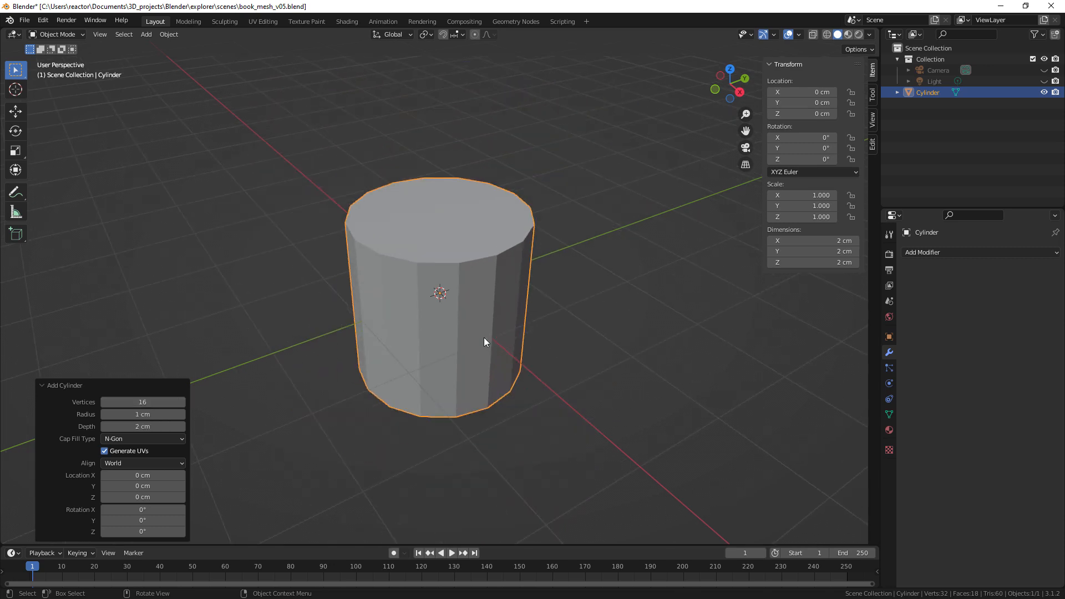
{"action": "scroll", "coordinate": [484, 337], "scroll_direction": "down", "scroll_amount": 4}
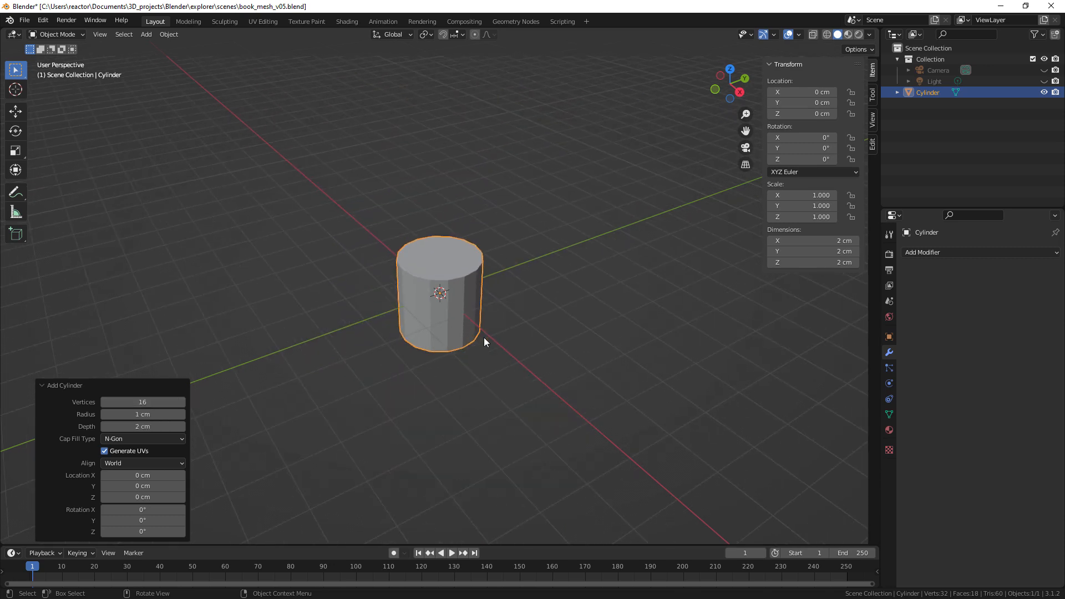
{"action": "left_click", "coordinate": [831, 251]}
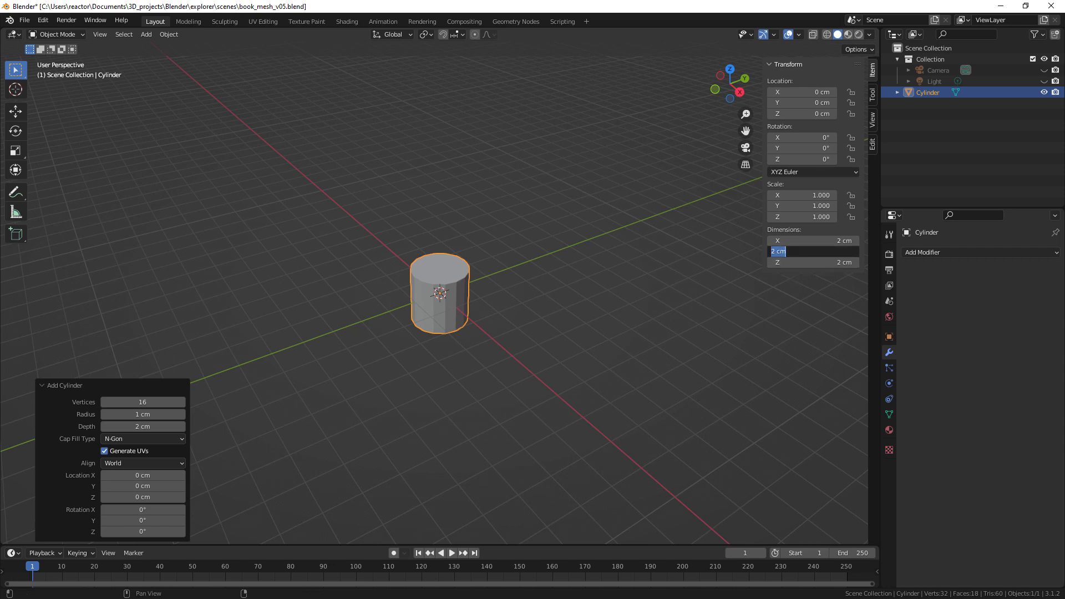
{"action": "type", "text": "8"}
{"action": "key", "text": "Return"}
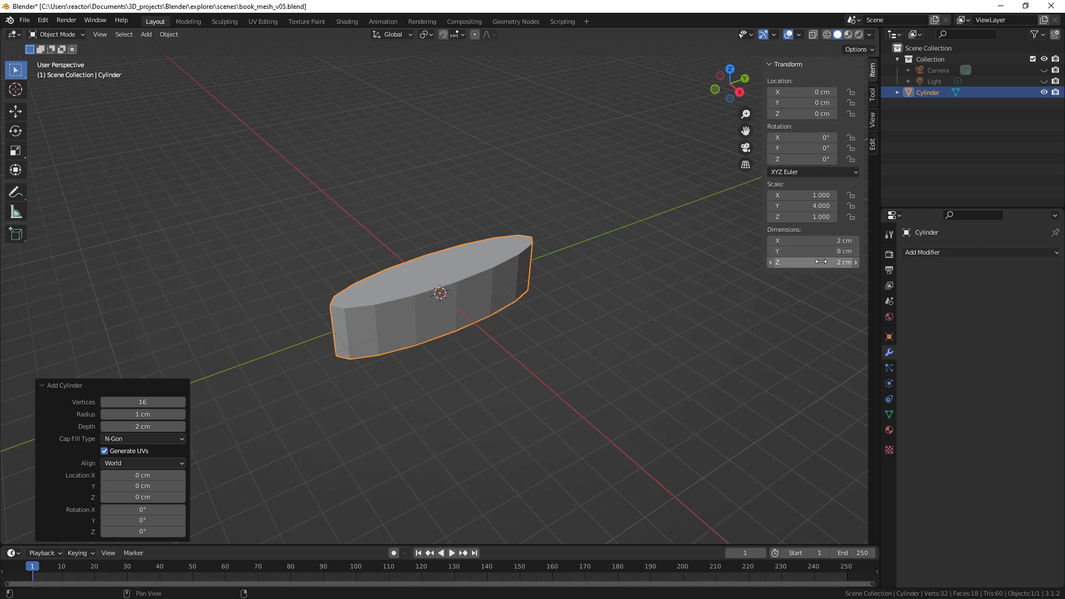
{"action": "left_click", "coordinate": [813, 240]}
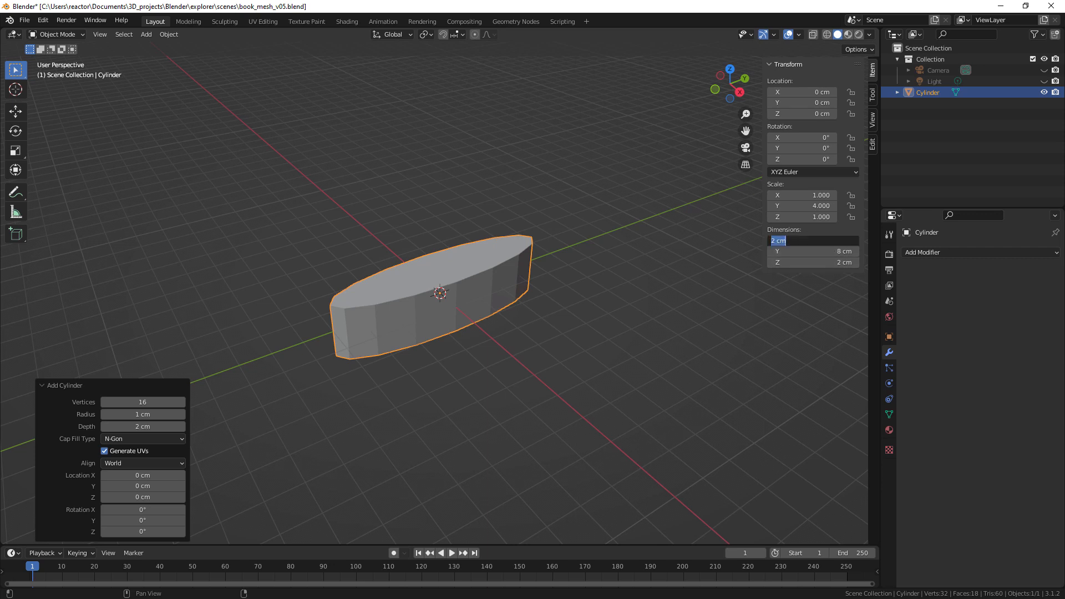
{"action": "type", "text": "8"}
{"action": "key", "text": "Return"}
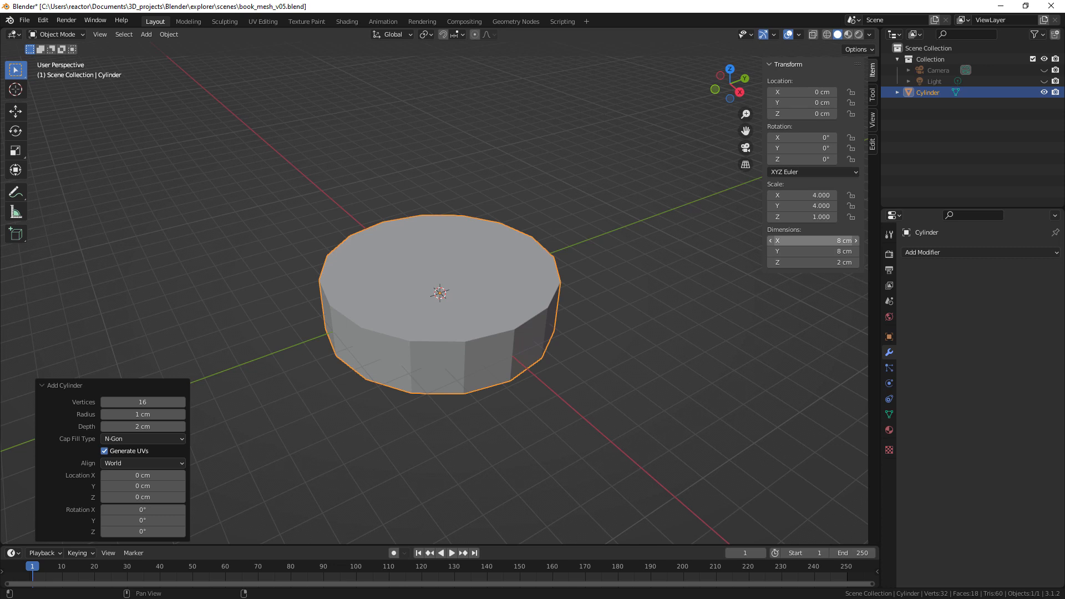
{"action": "left_click", "coordinate": [812, 263]}
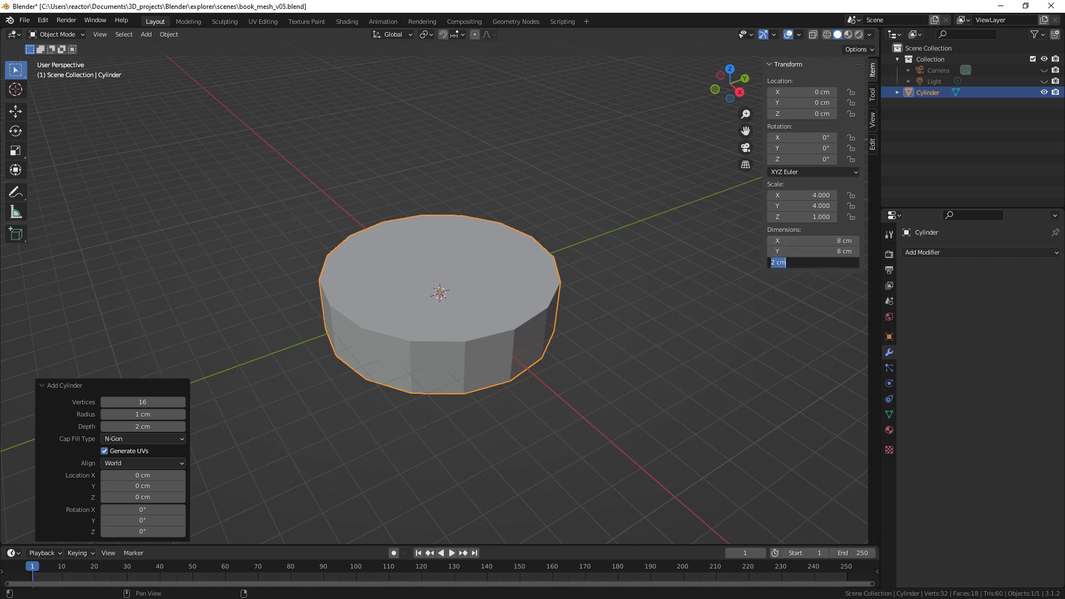
{"action": "type", "text": "23"}
{"action": "key", "text": "Return"}
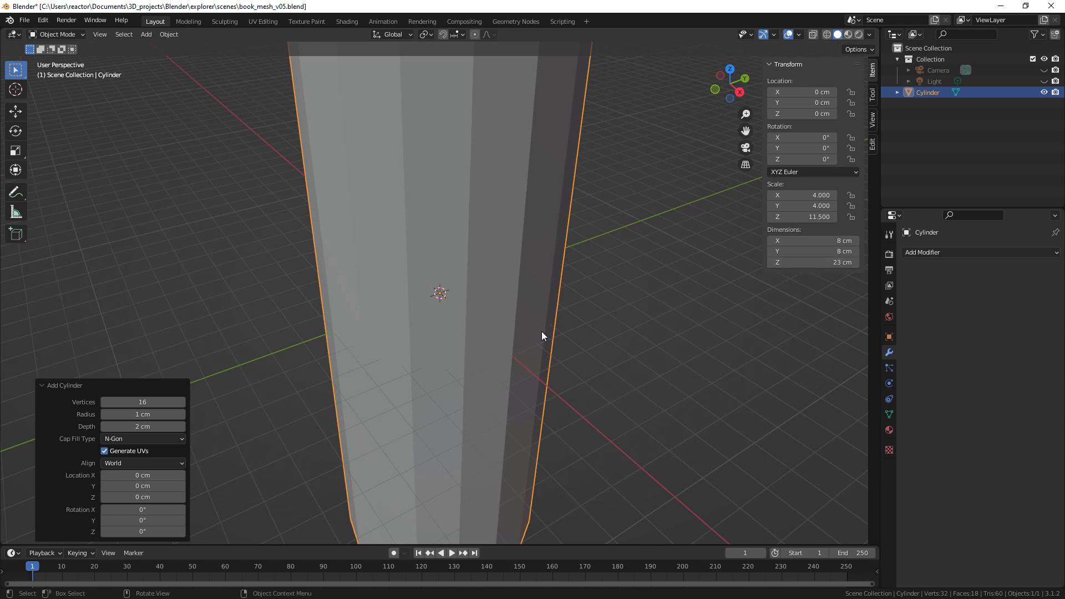
Move the cylinder up along Z by about 12.7 cm so its base sits just above the grid.
{"action": "scroll", "coordinate": [542, 336], "scroll_direction": "down", "scroll_amount": 5}
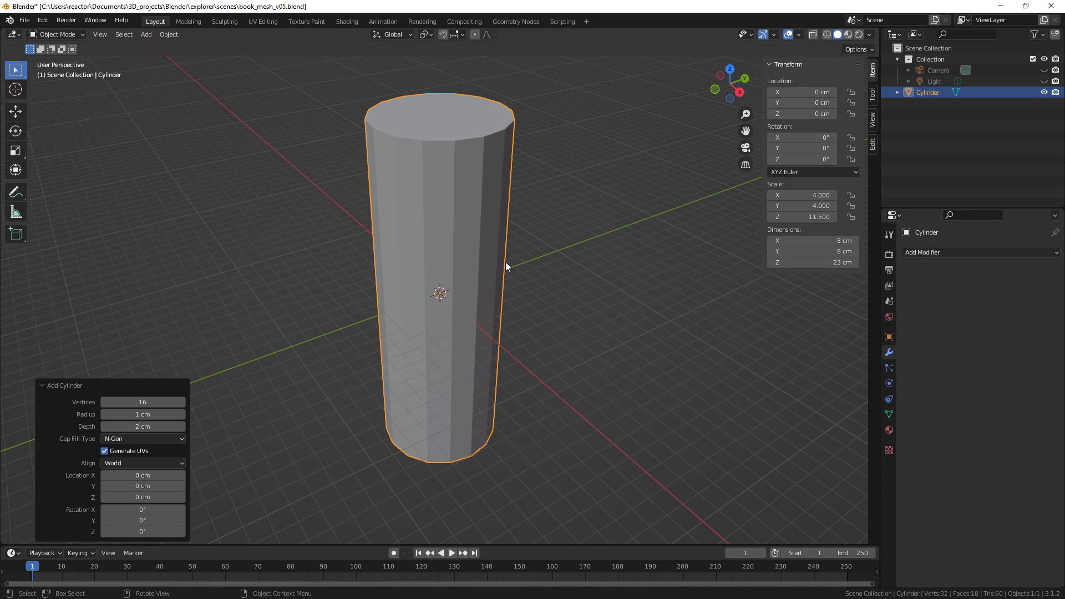
{"action": "left_click", "coordinate": [16, 112]}
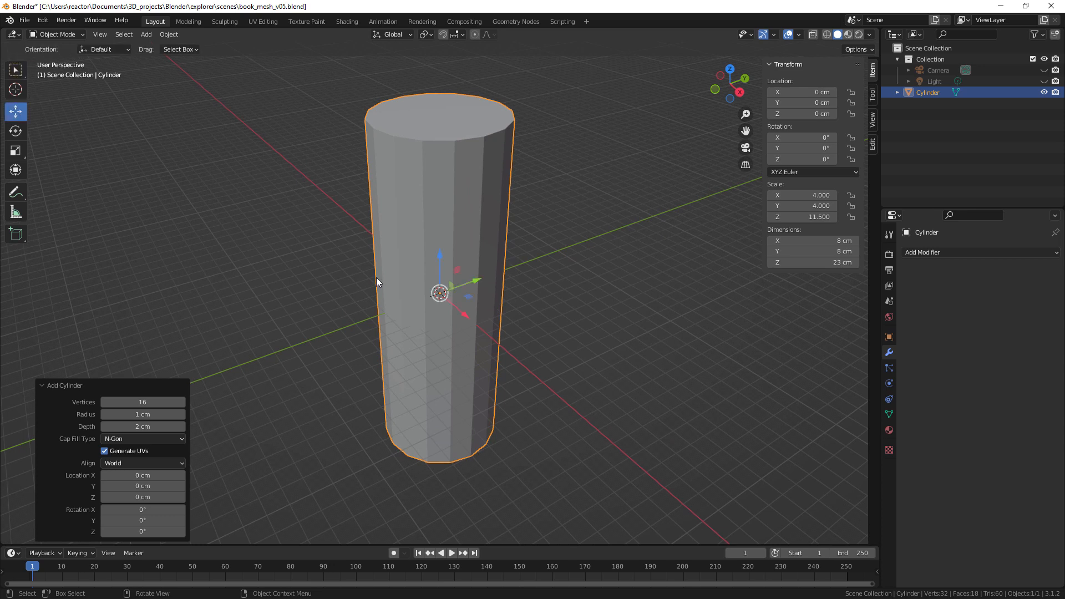
{"action": "left_click_drag", "start_coordinate": [440, 261], "coordinate": [453, 84]}
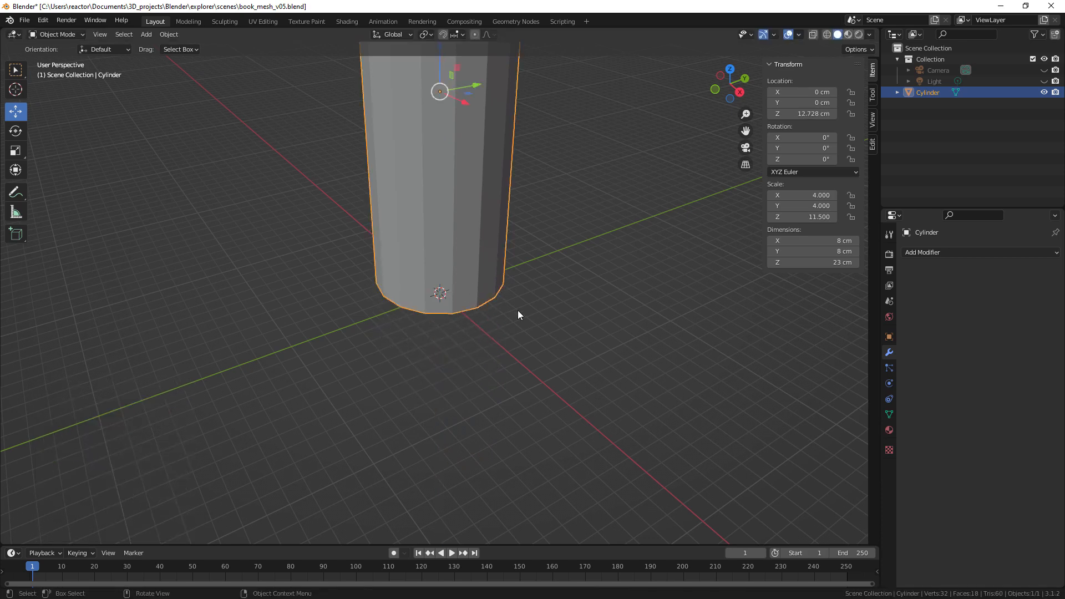
Delete the cylinder's top face in Edit Mode to leave the upper end open.
{"action": "key", "text": "KP_Decimal"}
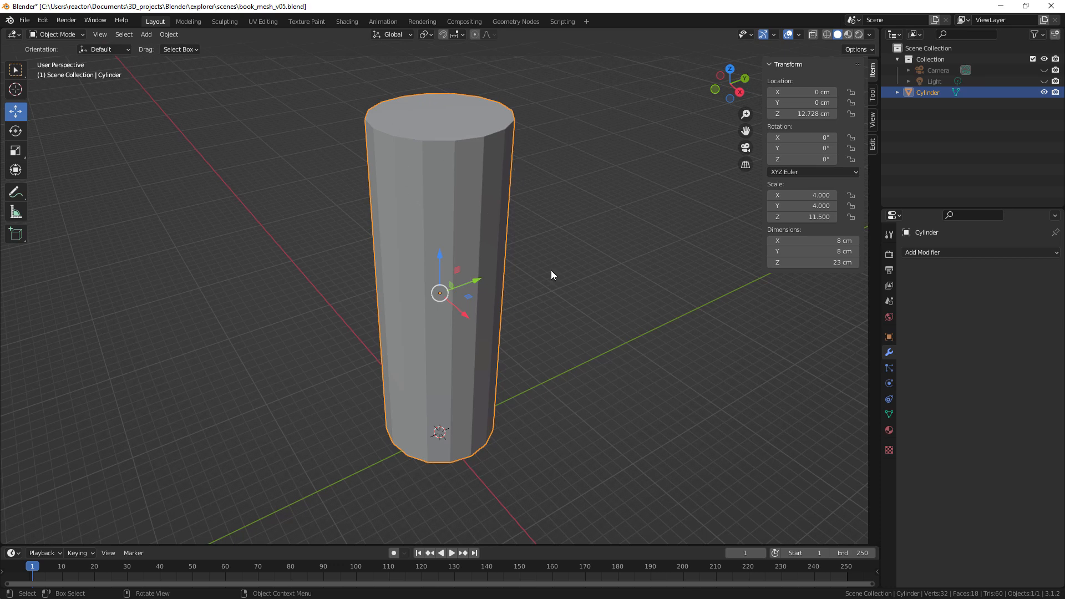
{"action": "key", "text": "Tab"}
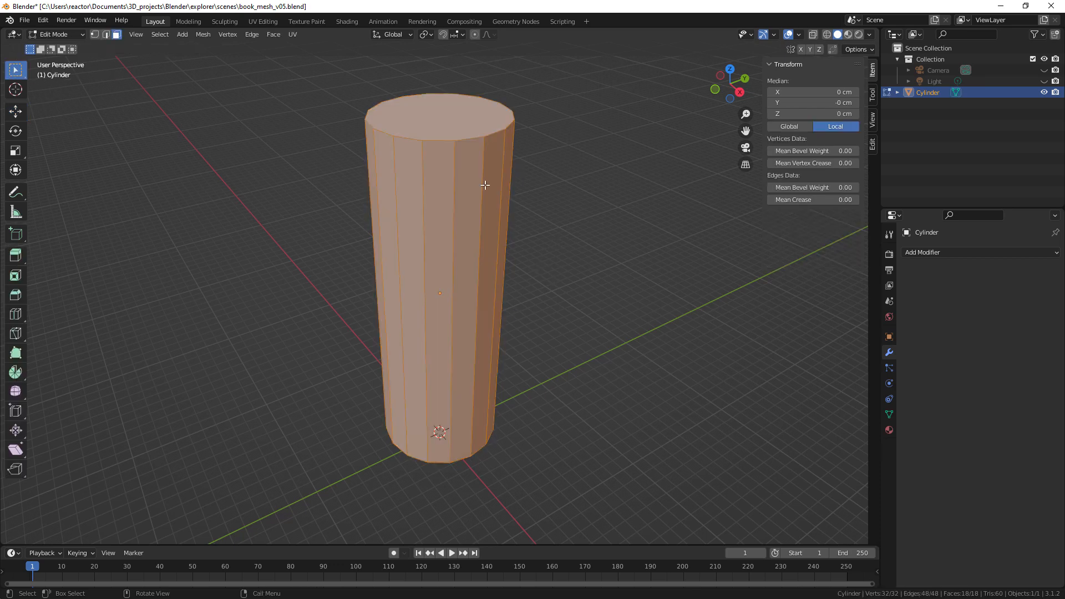
{"action": "left_click", "coordinate": [451, 125]}
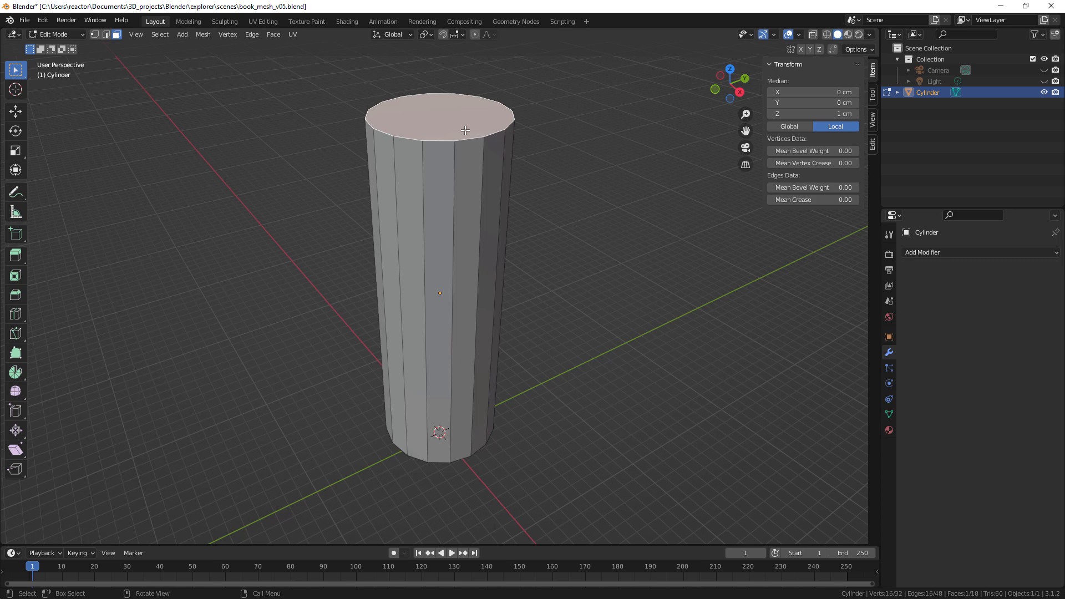
{"action": "key", "text": "x"}
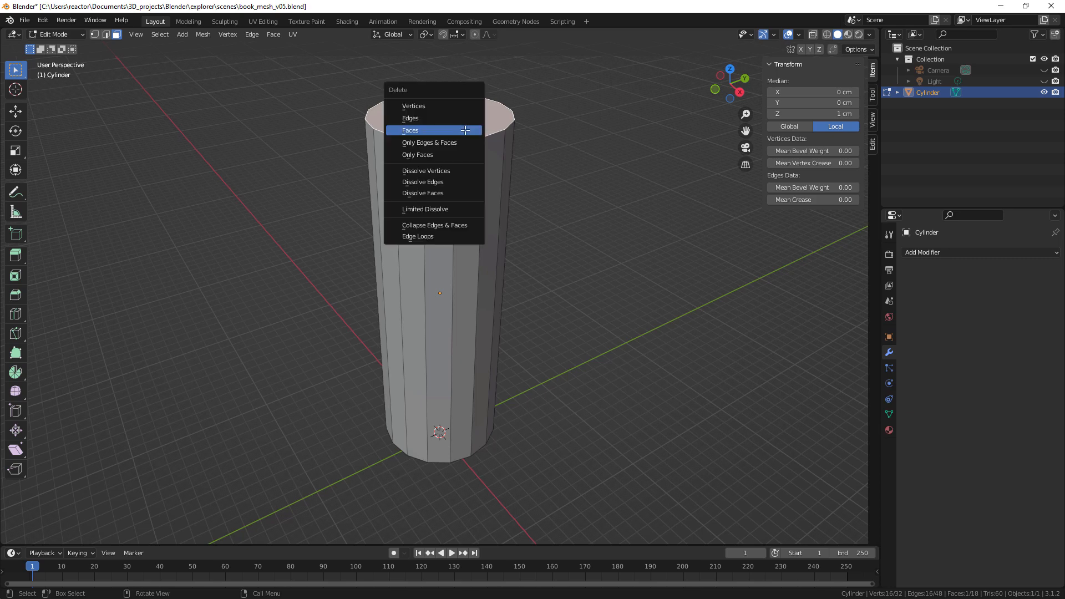
{"action": "left_click", "coordinate": [454, 130]}
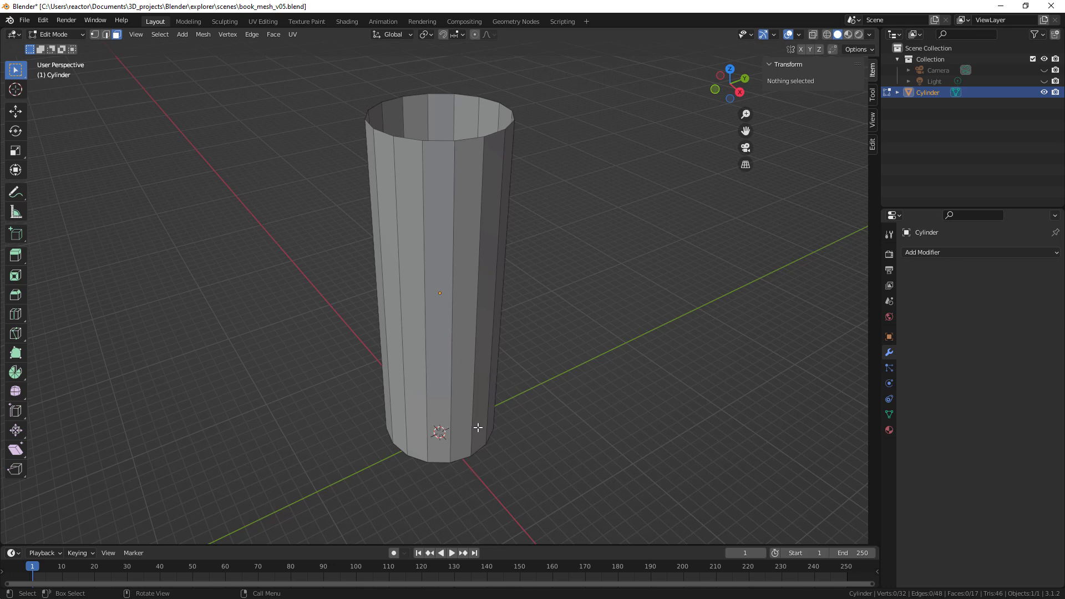
Inset the cylinder's bottom face twice to form two concentric rings, using a thickness of about 0.18 cm for the second inset.
{"action": "middle_click_drag", "start_coordinate": [471, 454], "coordinate": [481, 306]}
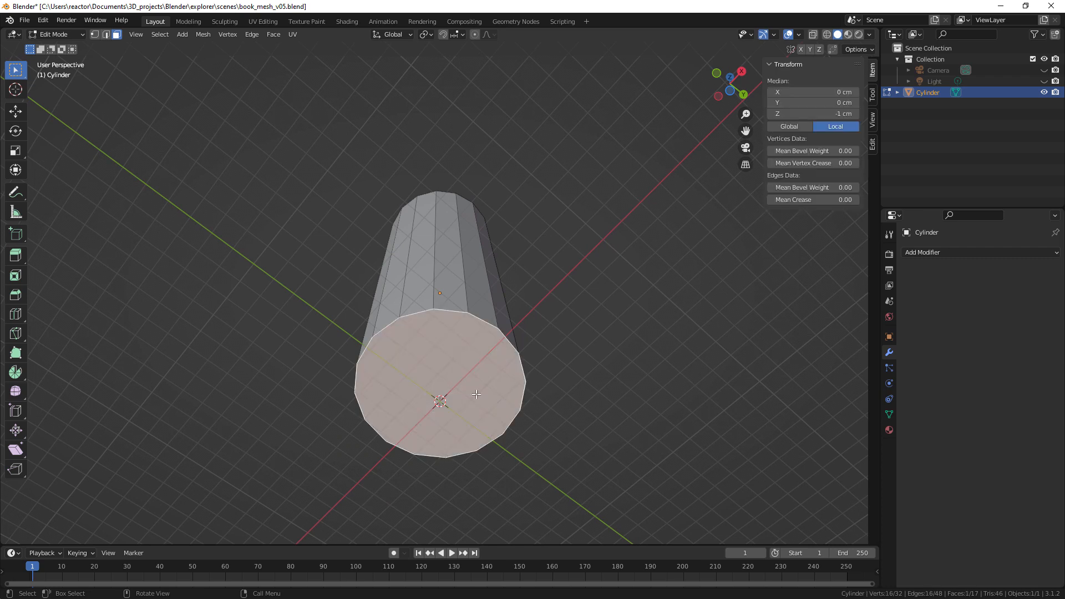
{"action": "left_click", "coordinate": [459, 348]}
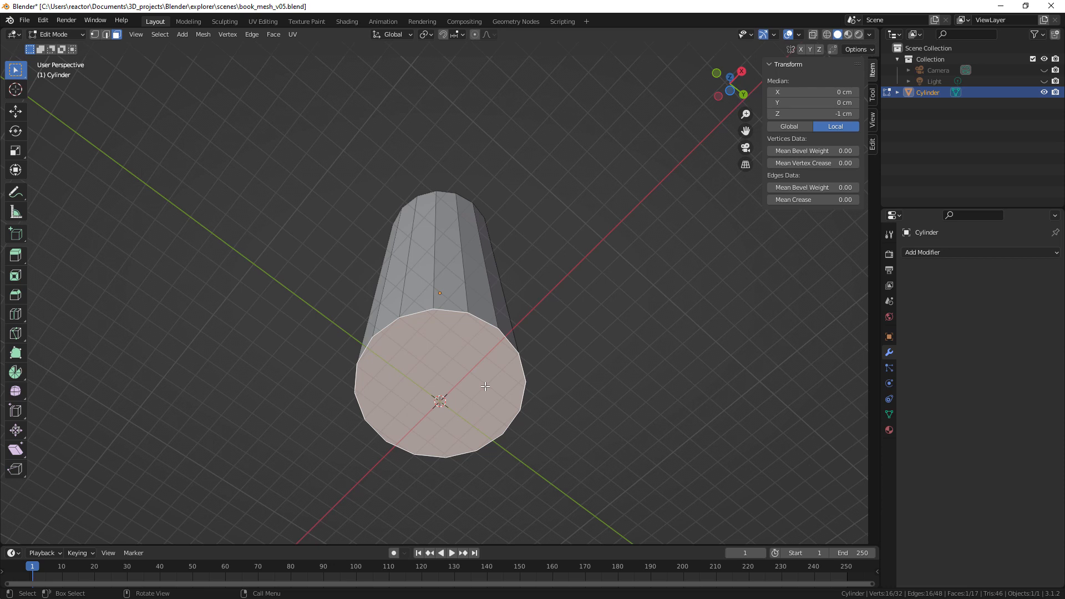
{"action": "left_click", "coordinate": [18, 282]}
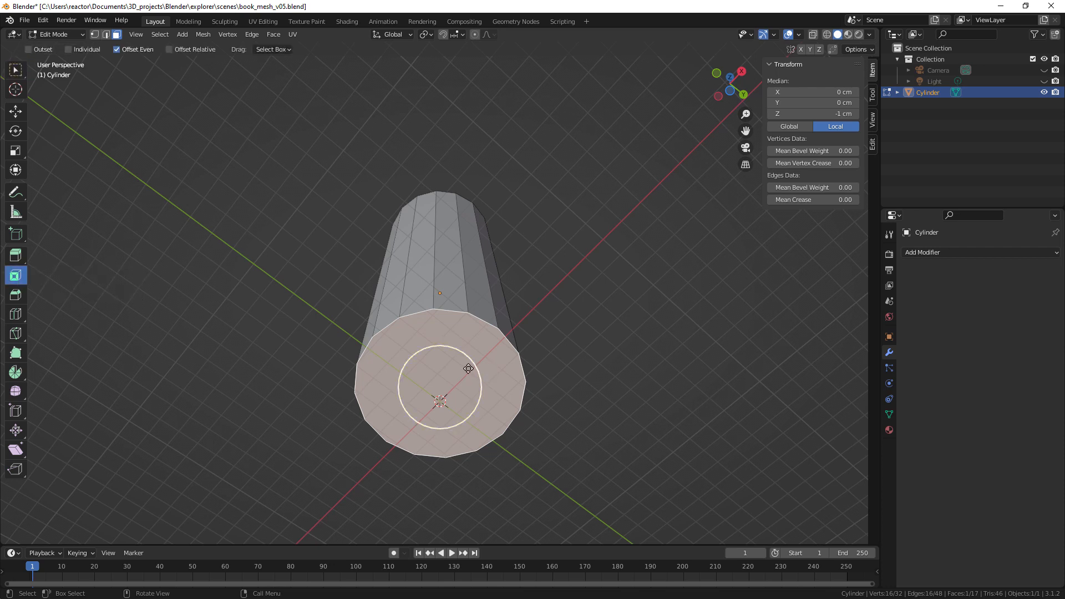
{"action": "left_click_drag", "start_coordinate": [470, 369], "coordinate": [438, 381]}
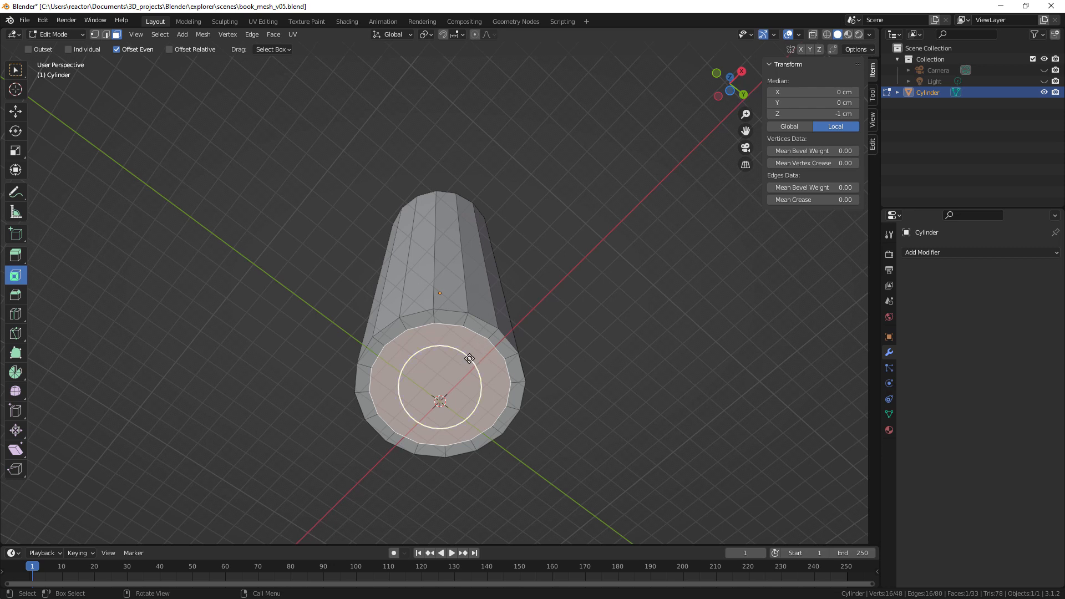
{"action": "left_click_drag", "start_coordinate": [469, 359], "coordinate": [450, 392]}
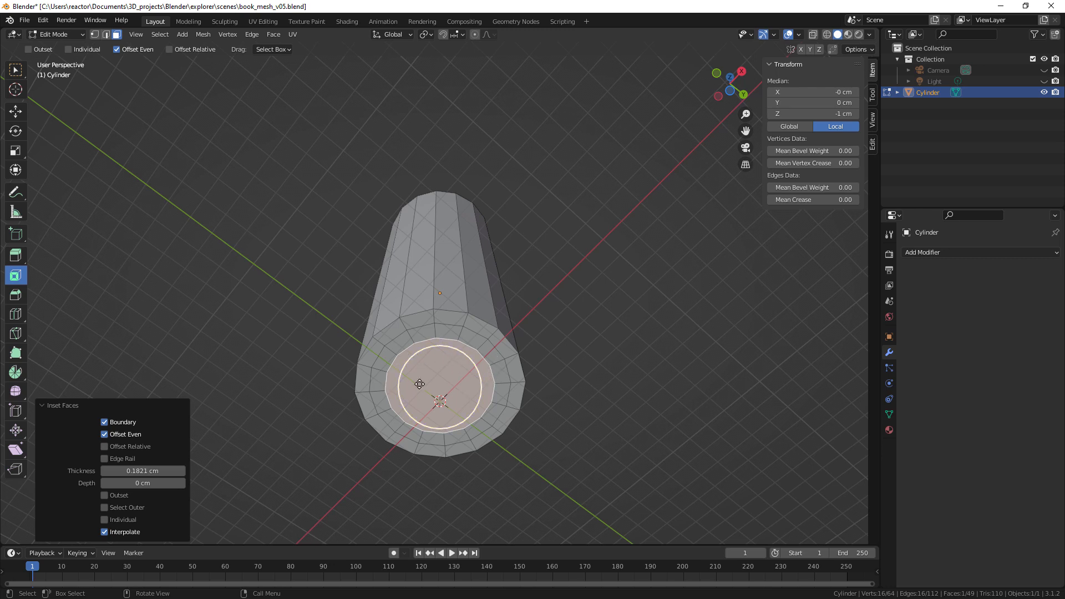
Turn on X-ray and move the inner bottom face up along Z by about 0.44 cm to recess the base.
{"action": "left_click", "coordinate": [16, 111]}
{"action": "middle_click_drag", "start_coordinate": [456, 310], "coordinate": [665, 256]}
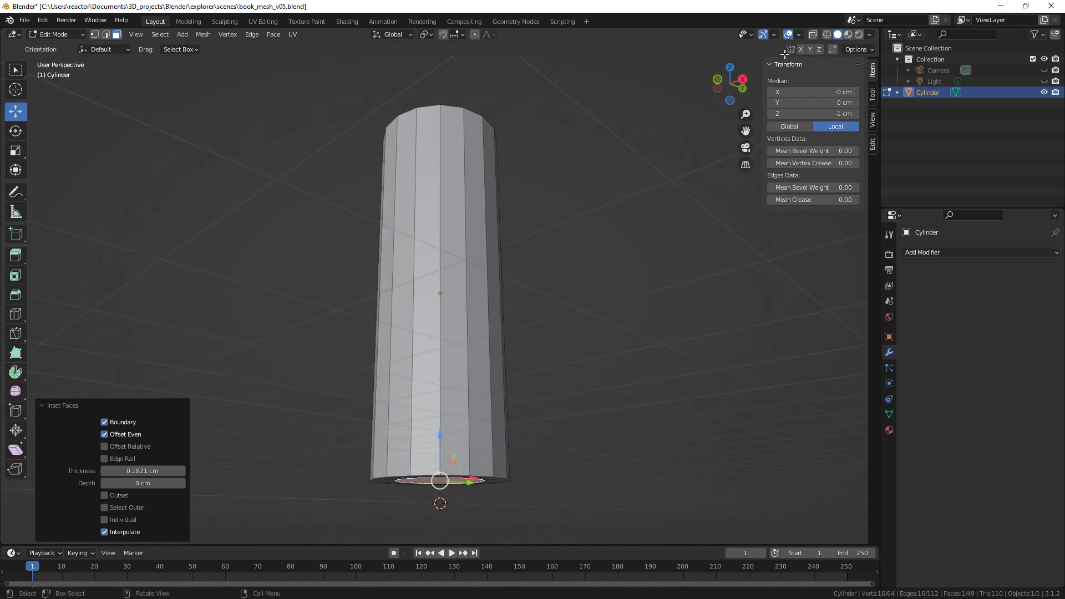
{"action": "left_click", "coordinate": [814, 34]}
{"action": "middle_click_drag", "start_coordinate": [476, 443], "coordinate": [438, 434]}
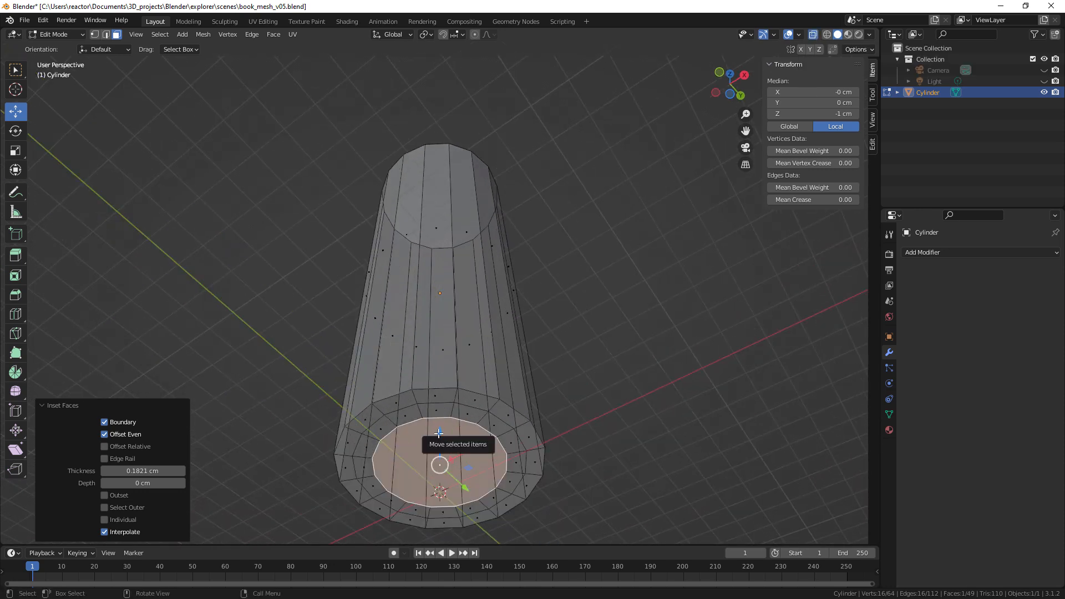
{"action": "left_click_drag", "start_coordinate": [438, 434], "coordinate": [439, 425]}
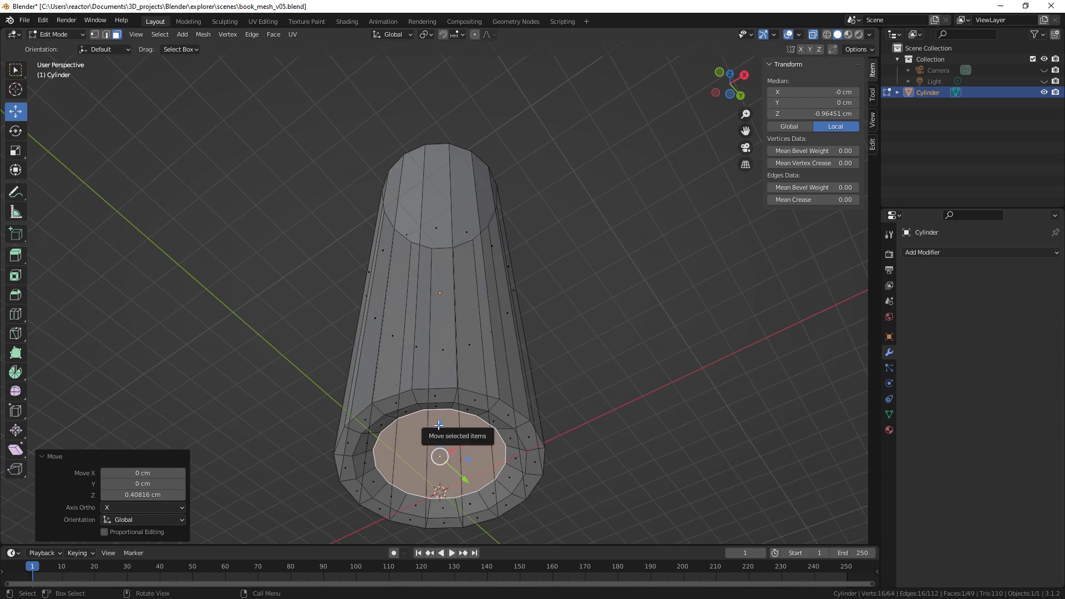
{"action": "left_click_drag", "start_coordinate": [439, 425], "coordinate": [439, 427]}
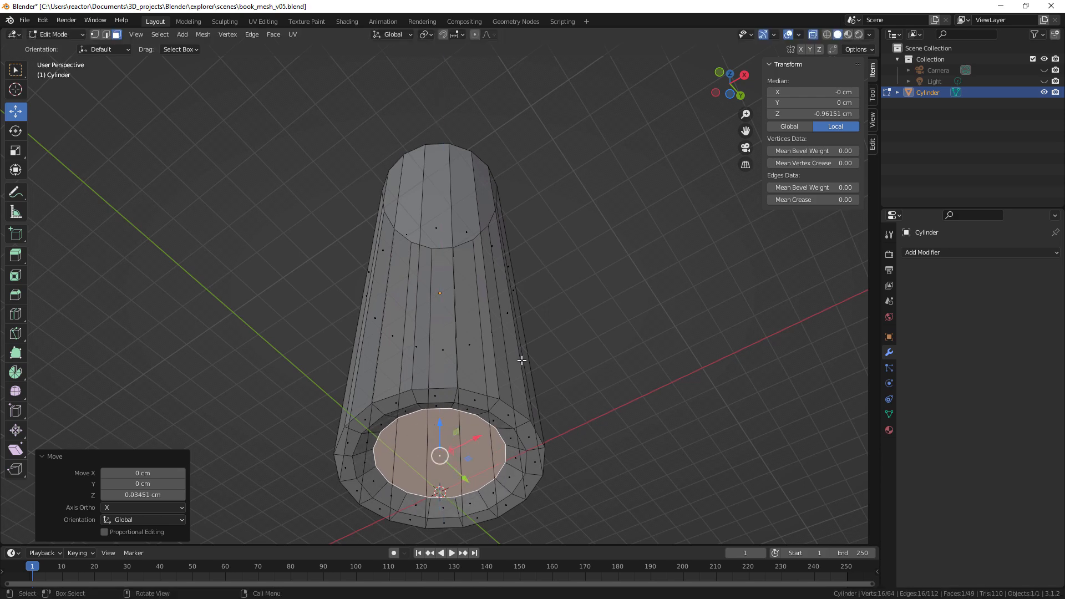
Activate the Knife tool for the recessed base face, then turn off X-ray and hide the viewport overlays.
{"action": "middle_click_drag", "start_coordinate": [484, 361], "coordinate": [476, 423]}
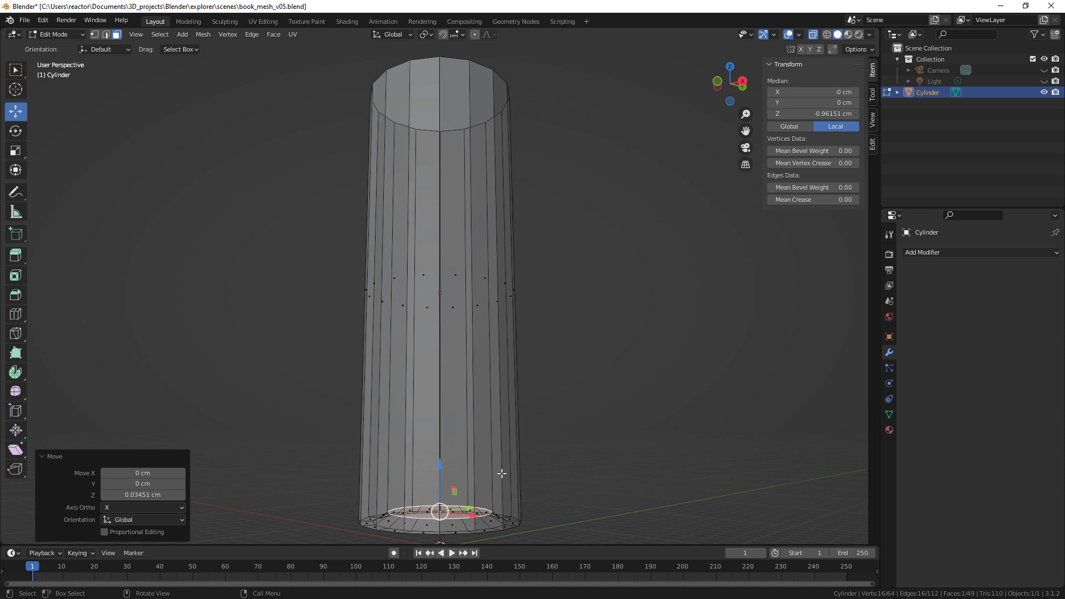
{"action": "middle_click_drag", "start_coordinate": [502, 473], "coordinate": [508, 412]}
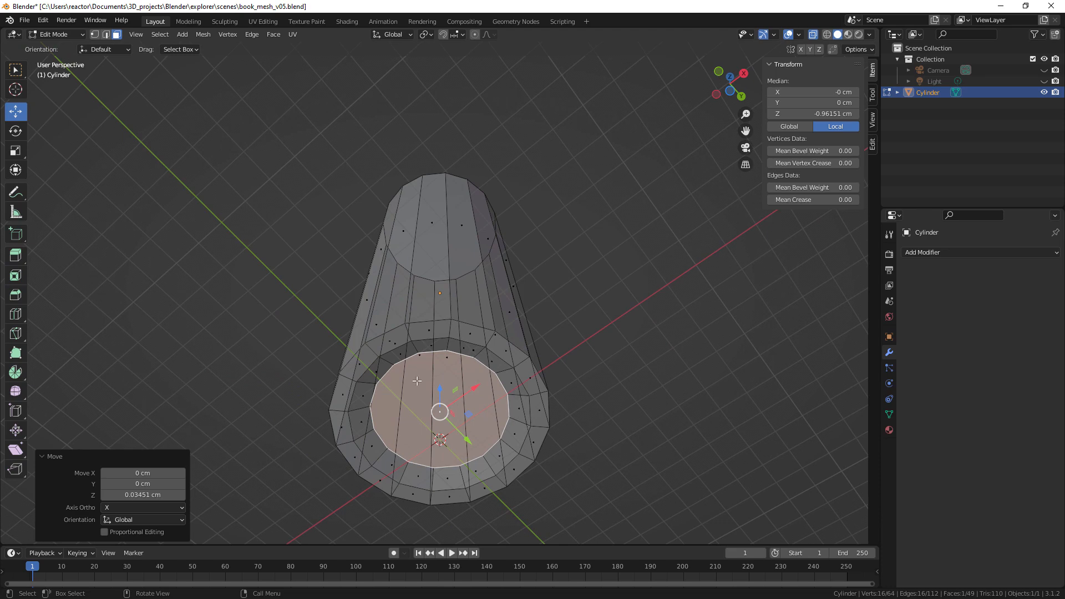
{"action": "middle_click_drag", "start_coordinate": [509, 412], "coordinate": [483, 369]}
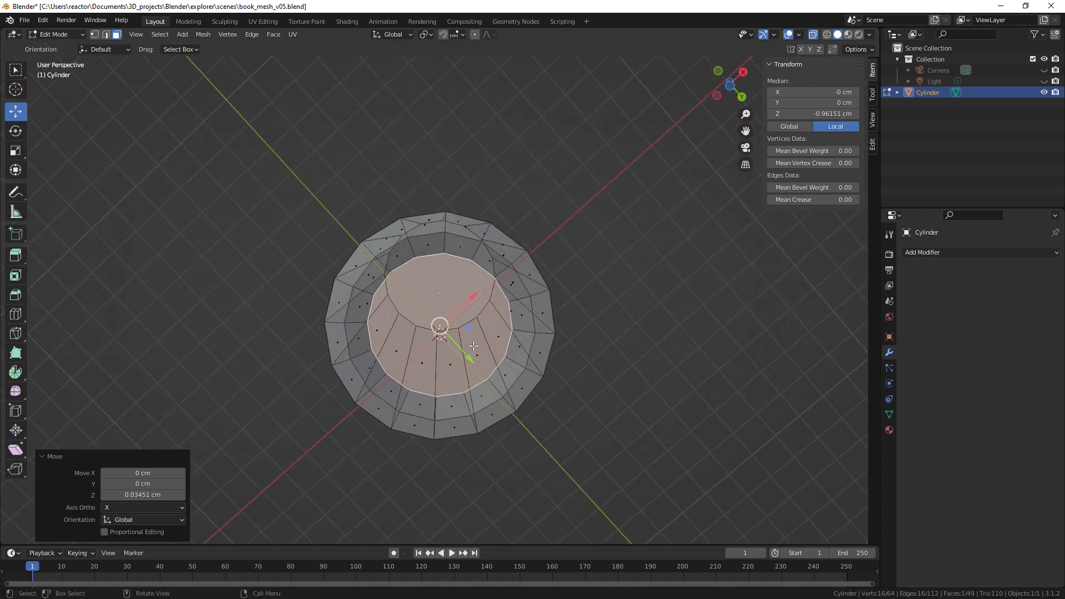
{"action": "scroll", "coordinate": [472, 393], "scroll_direction": "up", "scroll_amount": 3}
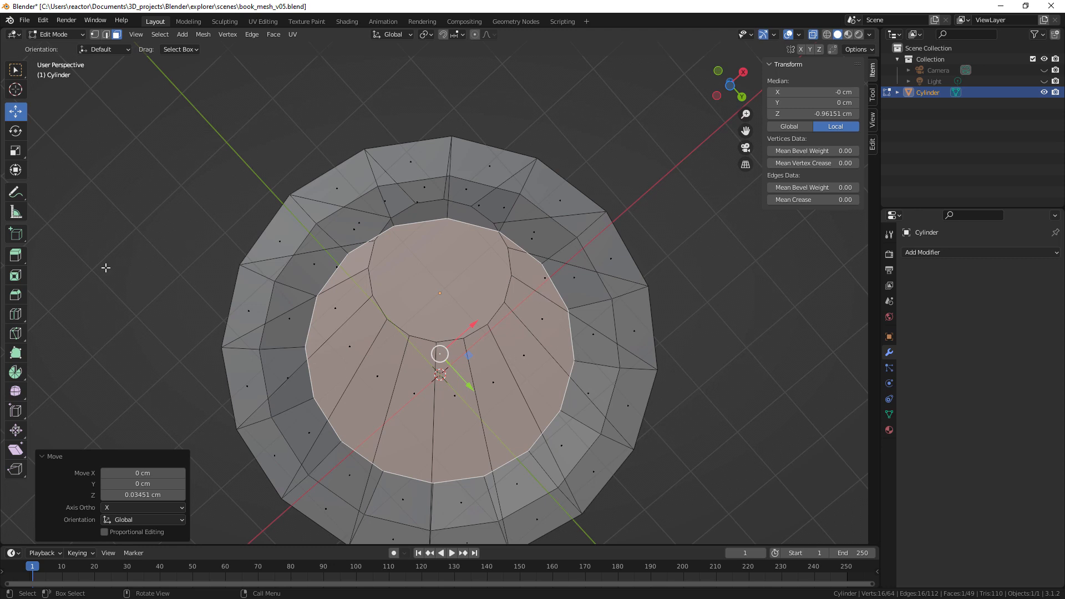
{"action": "left_click", "coordinate": [16, 336]}
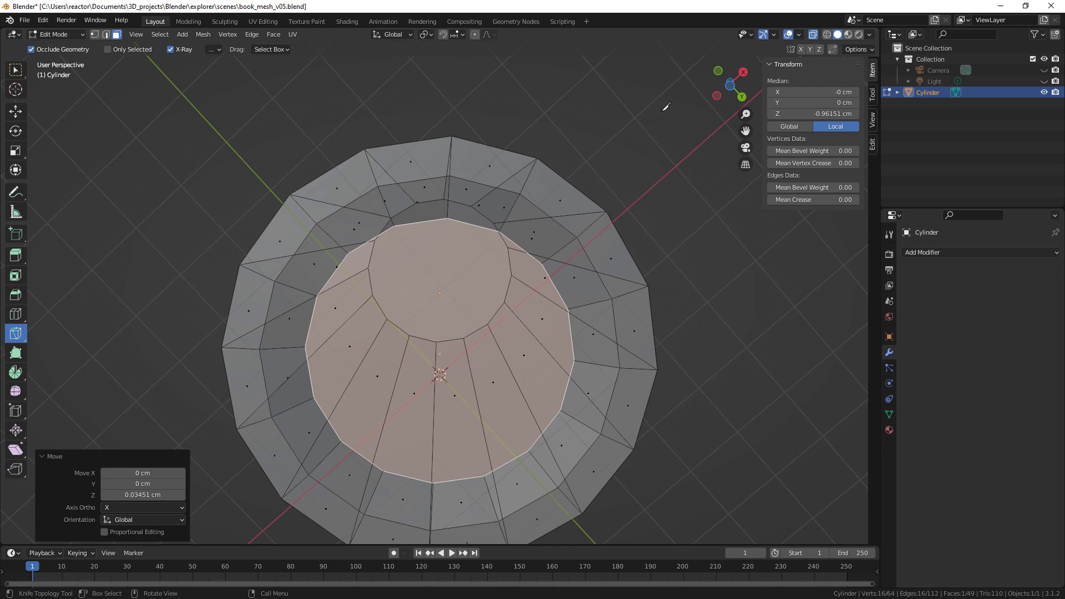
{"action": "left_click", "coordinate": [814, 35]}
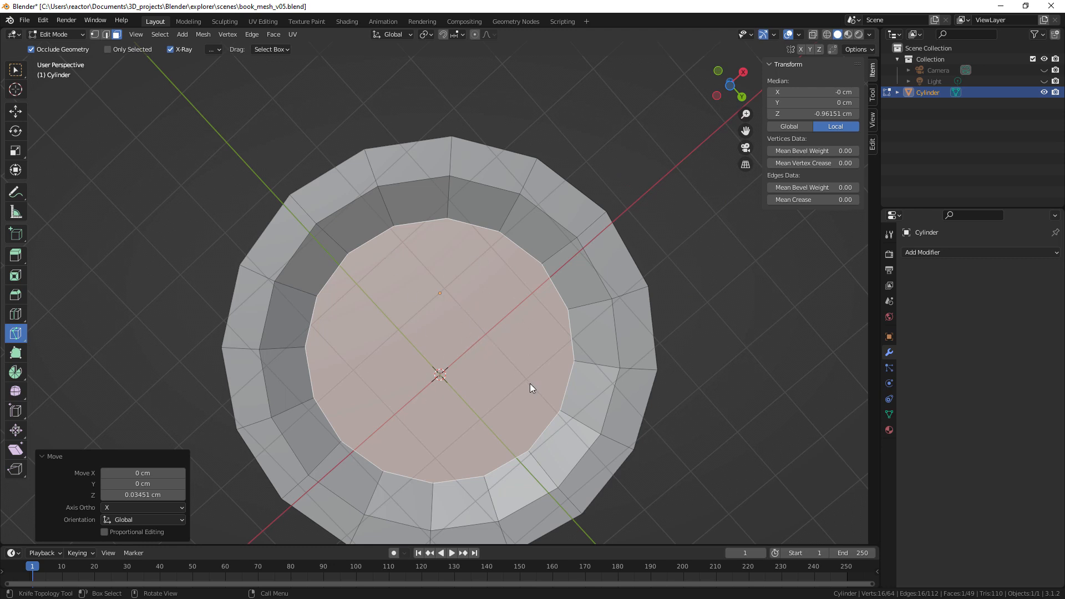
{"action": "left_click", "coordinate": [788, 34]}
{"action": "left_click", "coordinate": [788, 34]}
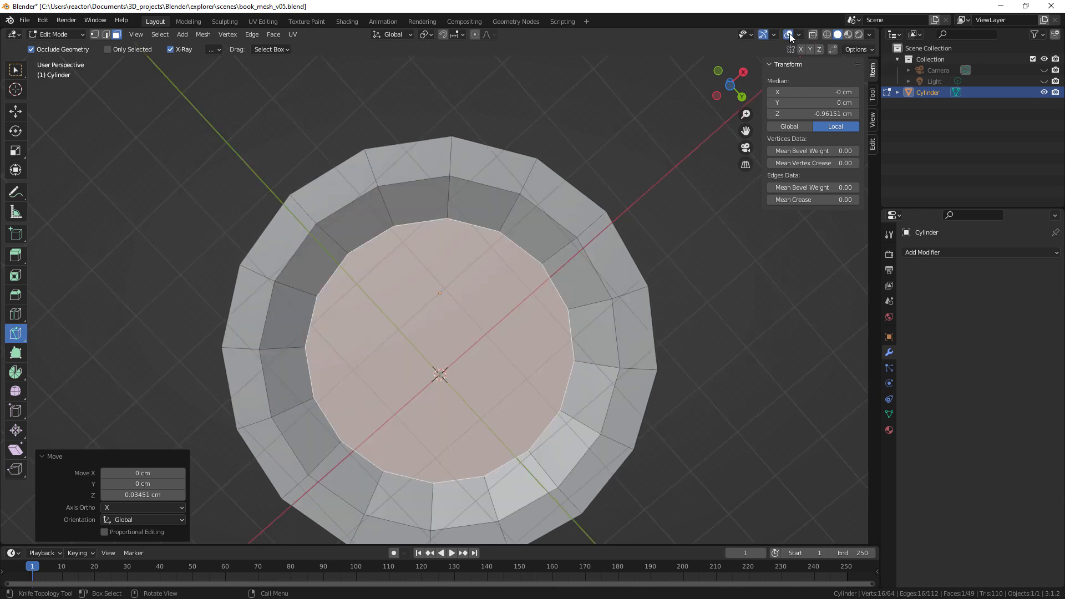
{"action": "left_click", "coordinate": [788, 34]}
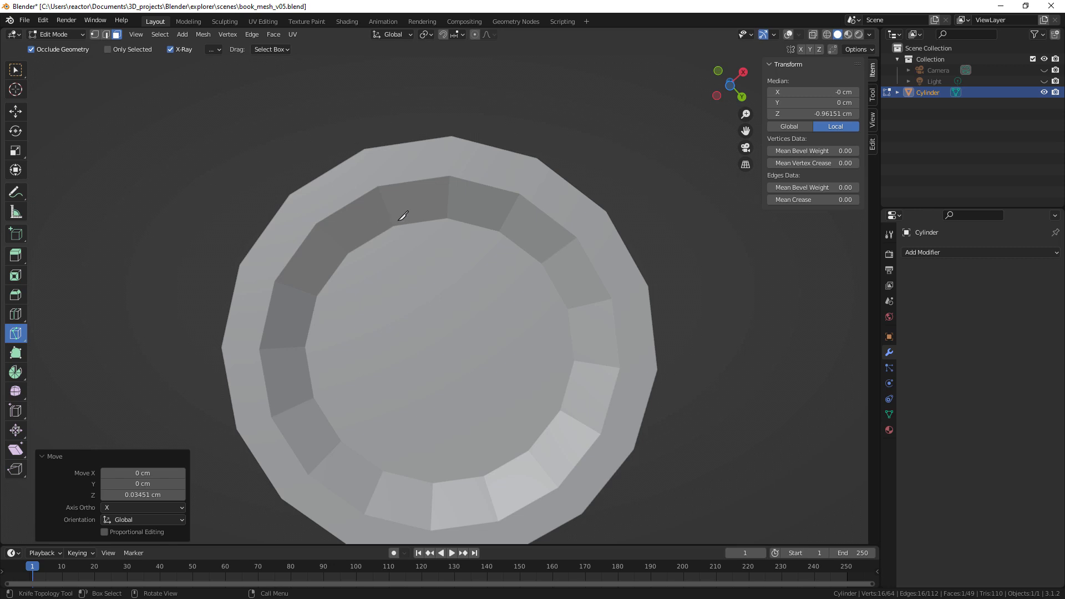
Enable snapping with Vertex as the snap target.
{"action": "left_click", "coordinate": [443, 35]}
{"action": "left_click", "coordinate": [463, 36]}
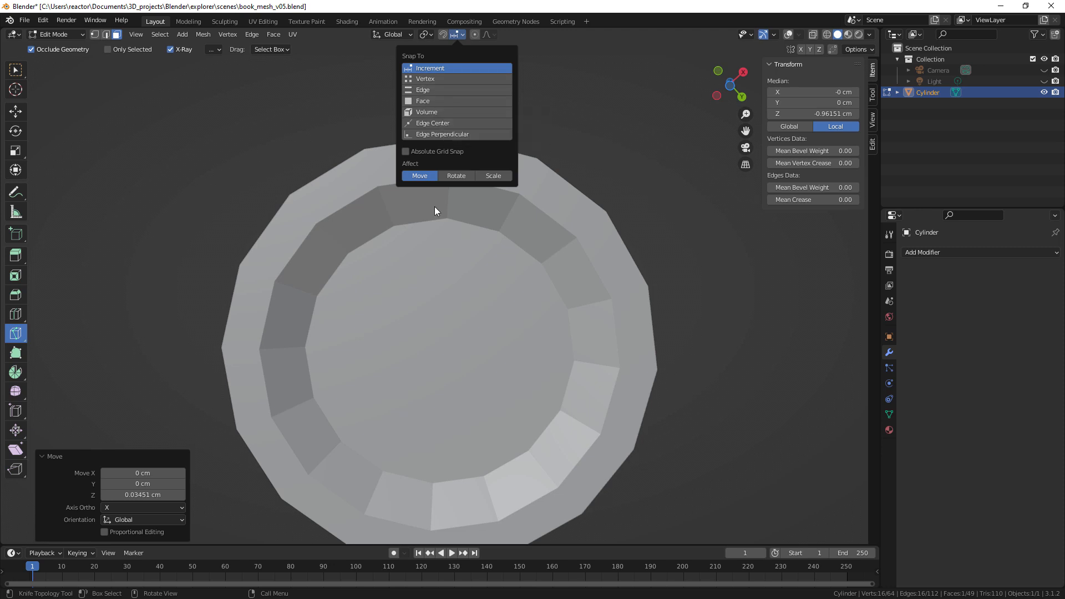
{"action": "left_click", "coordinate": [462, 37]}
{"action": "left_click", "coordinate": [444, 81]}
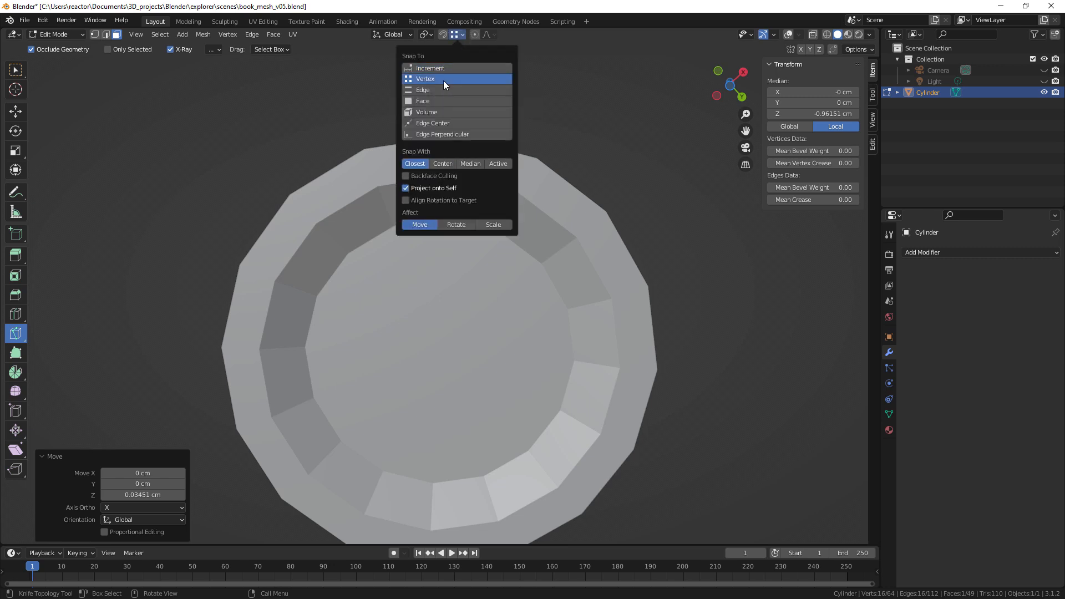
{"action": "left_click", "coordinate": [445, 34]}
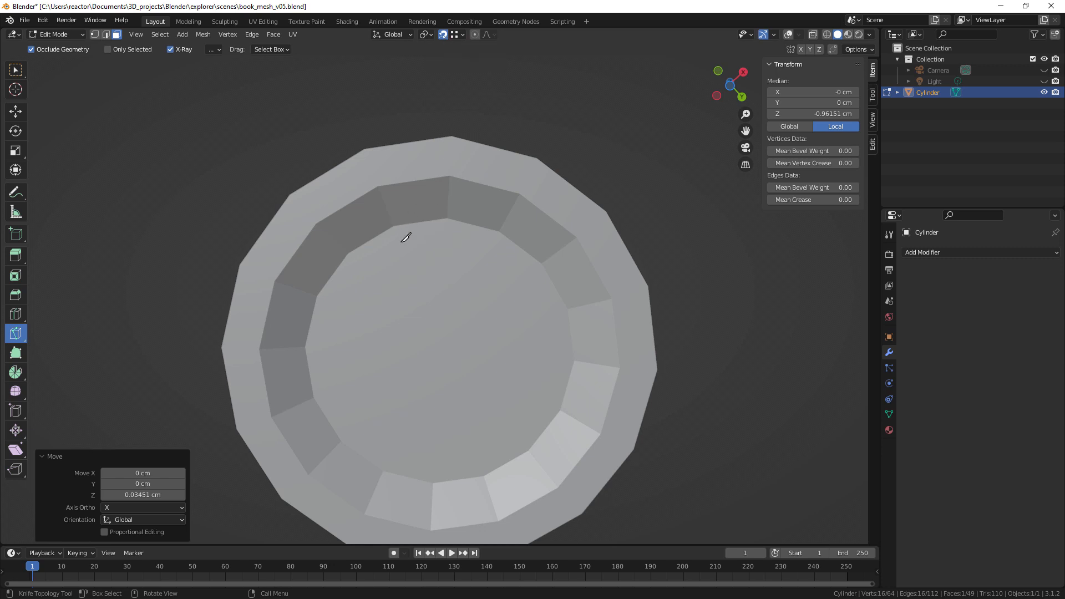
Draw five parallel knife cuts across the recessed base face, each joining two opposite vertices of its rim.
{"action": "left_click", "coordinate": [392, 175]}
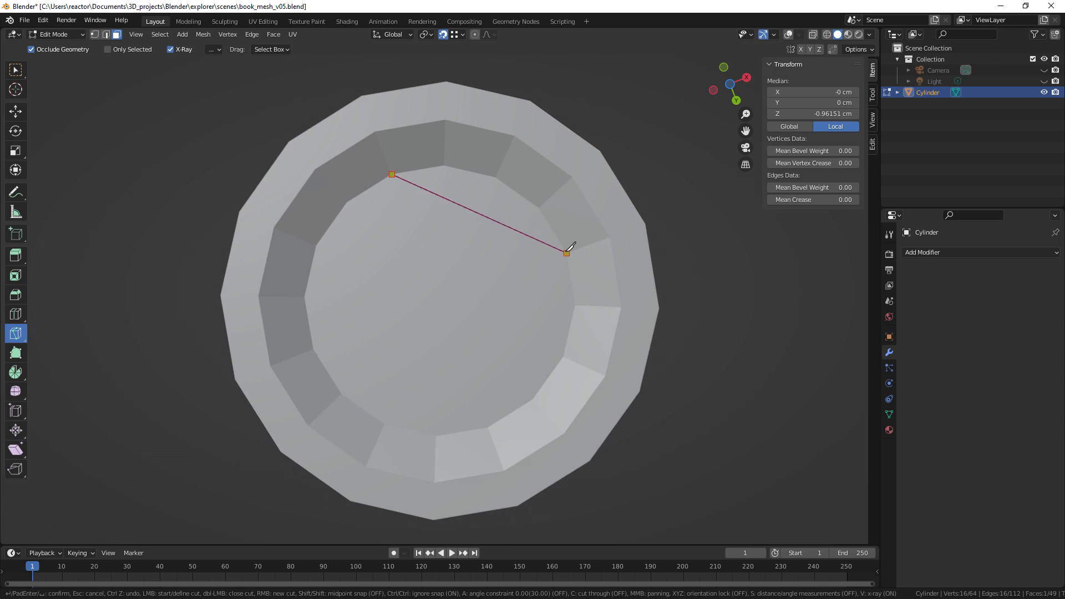
{"action": "left_click", "coordinate": [568, 251]}
{"action": "left_click", "coordinate": [347, 203]}
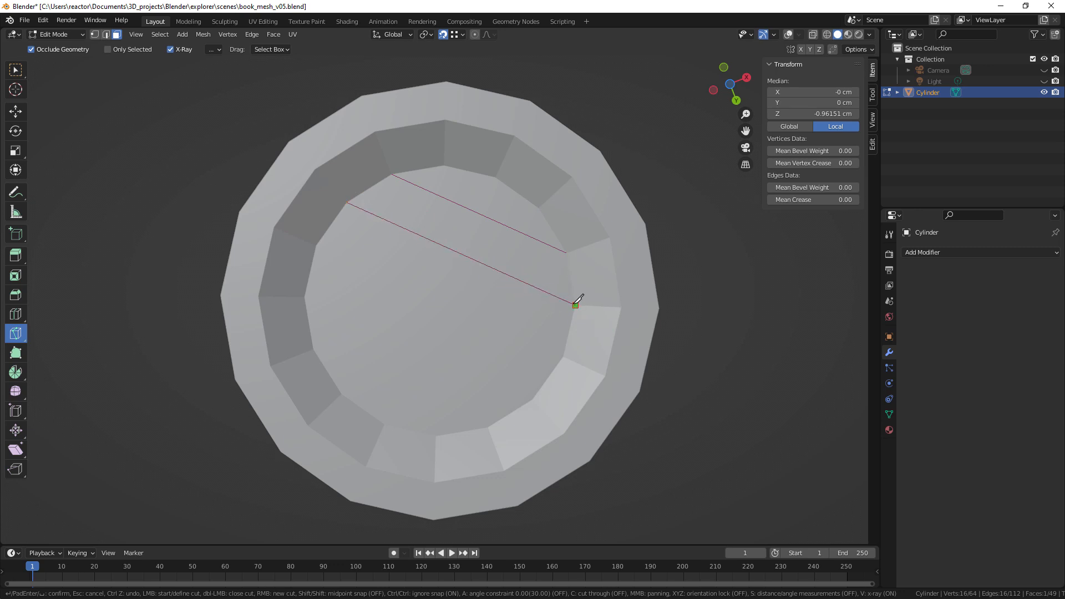
{"action": "double_click", "coordinate": [575, 304]}
{"action": "left_click", "coordinate": [315, 245]}
{"action": "double_click", "coordinate": [563, 354]}
{"action": "left_click", "coordinate": [307, 298]}
{"action": "double_click", "coordinate": [533, 399]}
{"action": "left_click", "coordinate": [313, 350]}
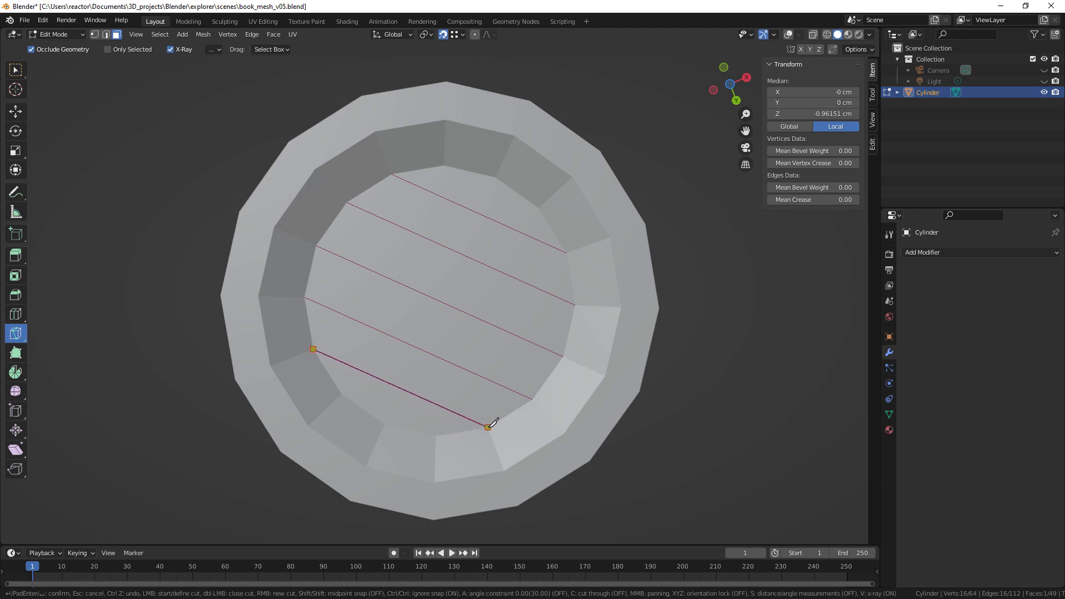
{"action": "double_click", "coordinate": [487, 427]}
Draw one perpendicular knife cut through the five parallel lines on the base face and apply all the cuts.
{"action": "left_click", "coordinate": [384, 424]}
{"action": "left_click", "coordinate": [495, 177]}
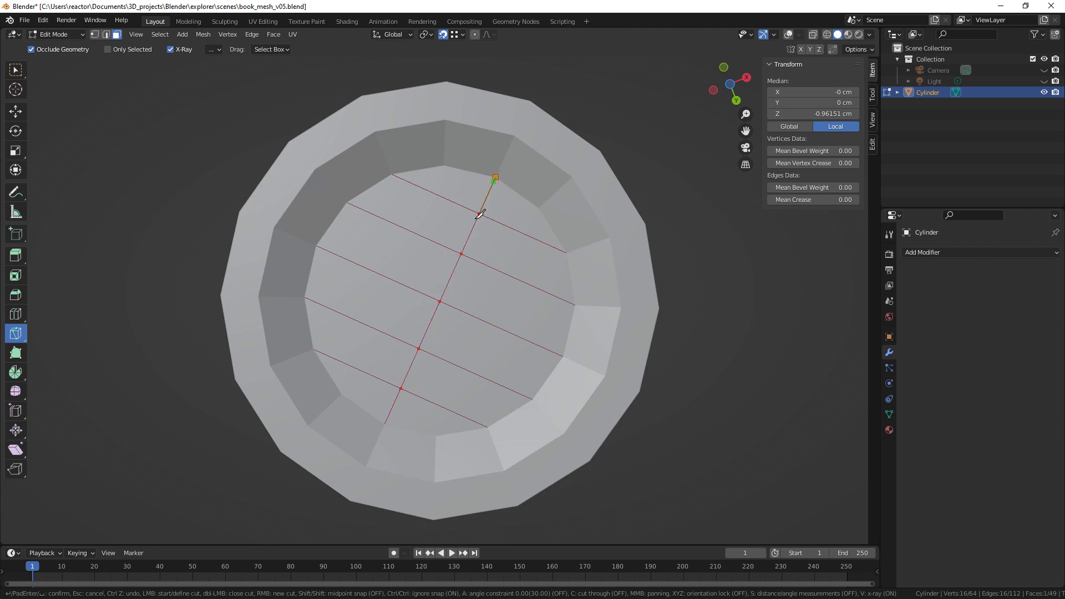
{"action": "right_click", "coordinate": [510, 238]}
{"action": "key", "text": "Return"}
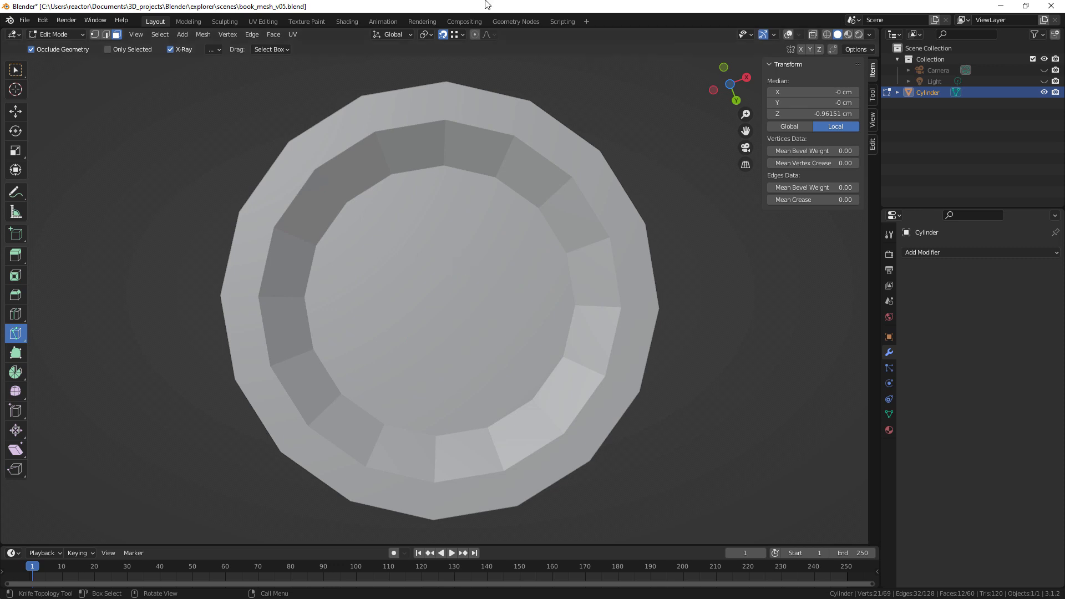
Turn off snapping, return to the Select tool and show the viewport overlays again.
{"action": "left_click", "coordinate": [443, 35]}
{"action": "left_click", "coordinate": [18, 72]}
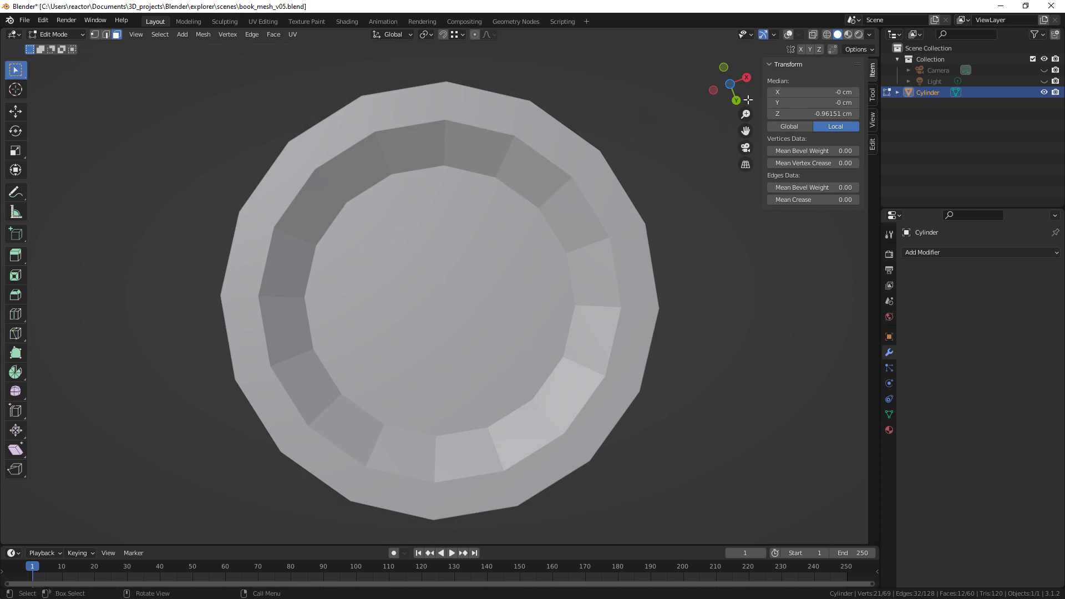
{"action": "left_click", "coordinate": [789, 34]}
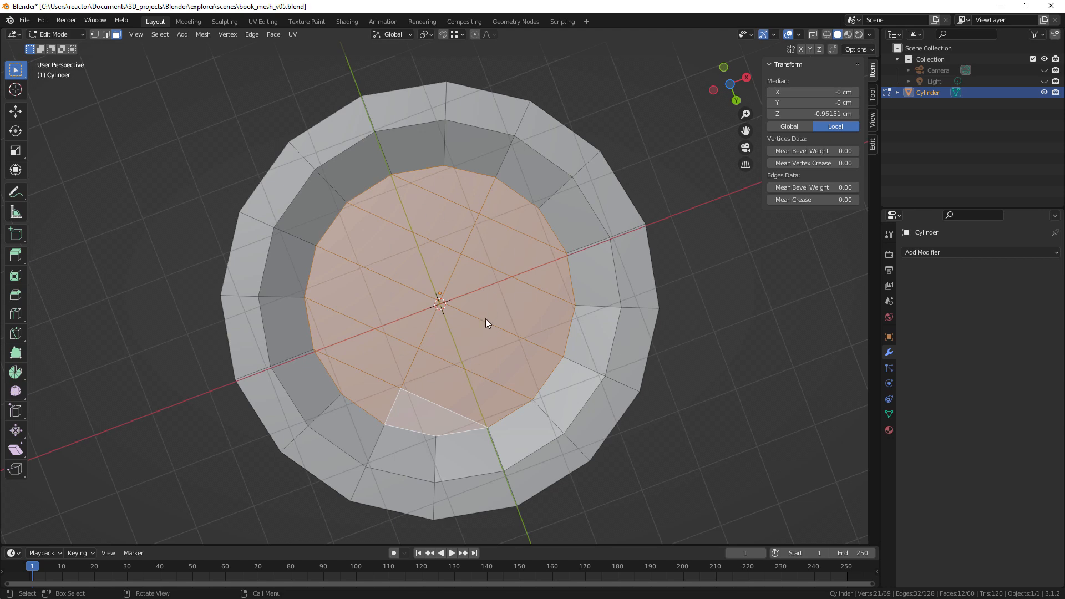
Add two horizontal loop cuts to the cylinder's side, one at mid-height and one halfway up the upper half.
{"action": "middle_click_drag", "start_coordinate": [488, 160], "coordinate": [508, 323]}
{"action": "scroll", "coordinate": [507, 323], "scroll_direction": "down", "scroll_amount": 1}
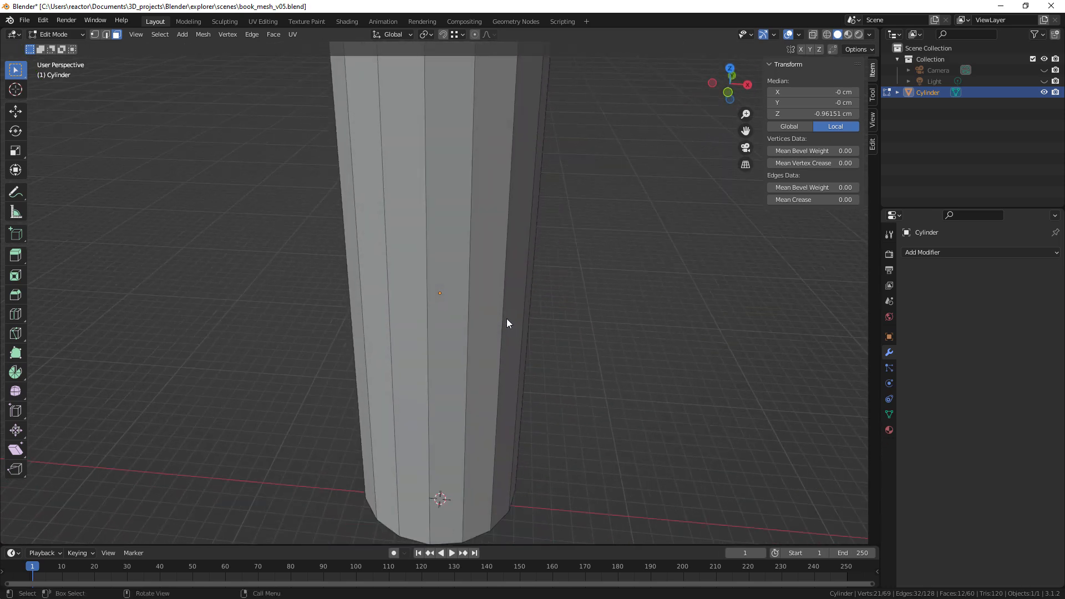
{"action": "scroll", "coordinate": [507, 320], "scroll_direction": "down", "scroll_amount": 4}
{"action": "middle_click_drag", "start_coordinate": [446, 358], "coordinate": [444, 270]}
{"action": "middle_click_drag", "start_coordinate": [451, 215], "coordinate": [466, 301]}
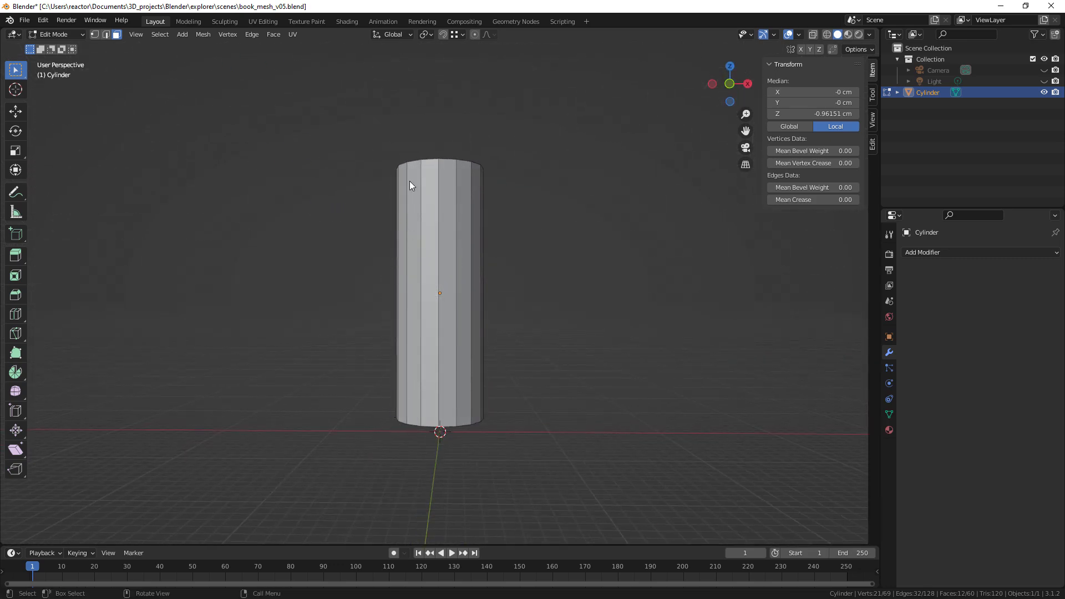
{"action": "middle_click_drag", "start_coordinate": [430, 319], "coordinate": [441, 252]}
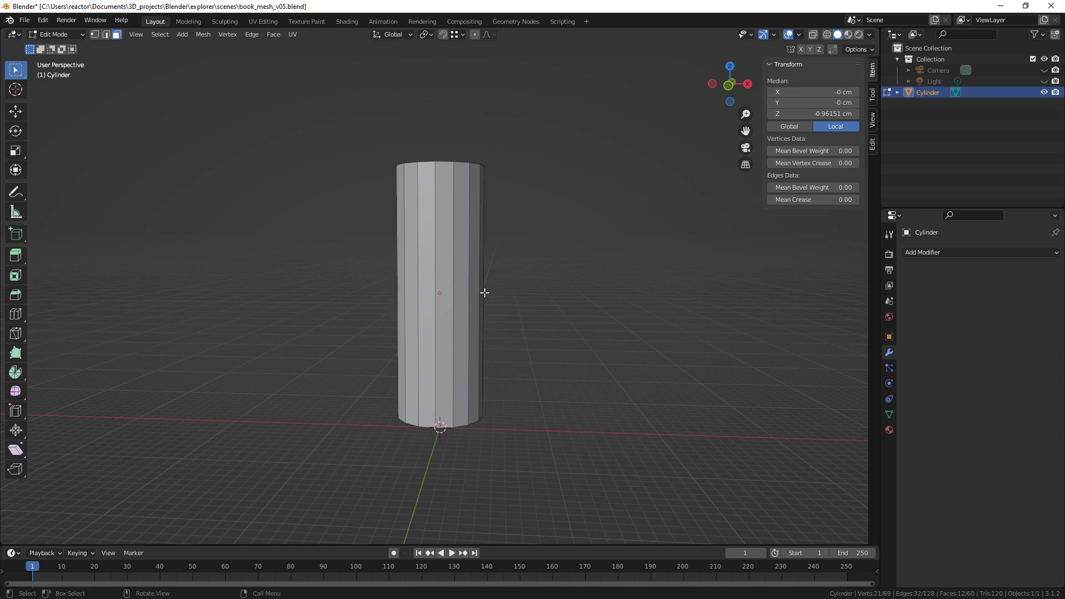
{"action": "left_click", "coordinate": [16, 314]}
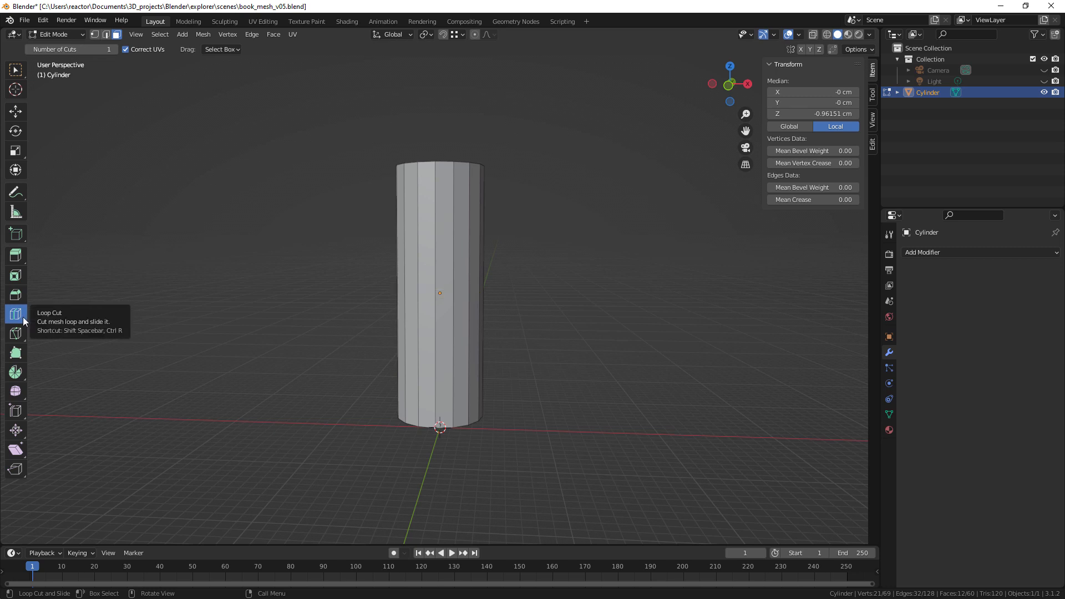
{"action": "left_click", "coordinate": [452, 301]}
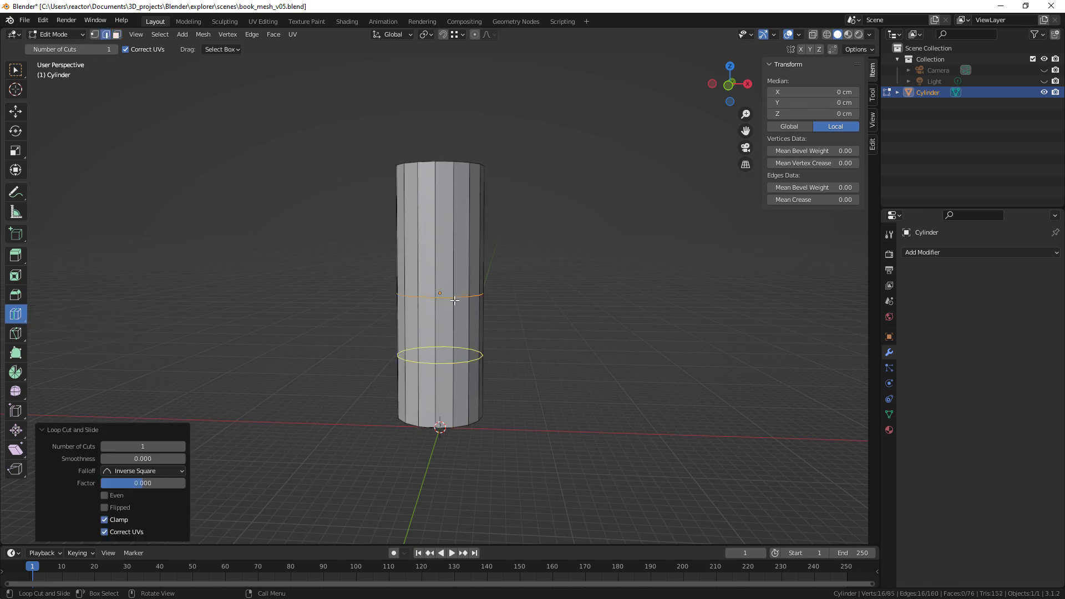
{"action": "left_click", "coordinate": [452, 241]}
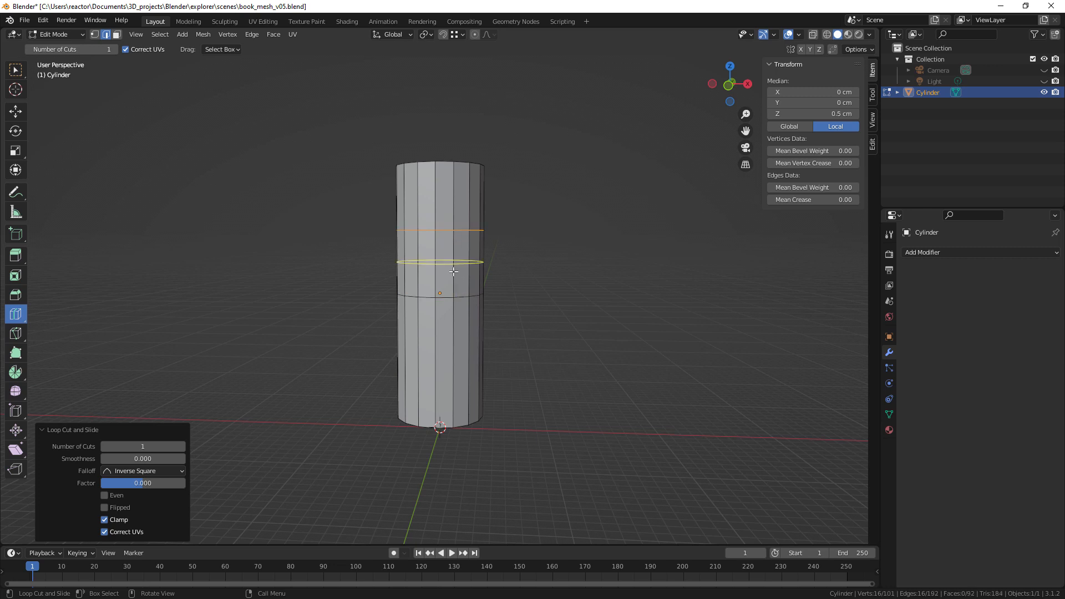
{"action": "right_click", "coordinate": [454, 272]}
{"action": "mouse_move", "coordinate": [464, 231]}
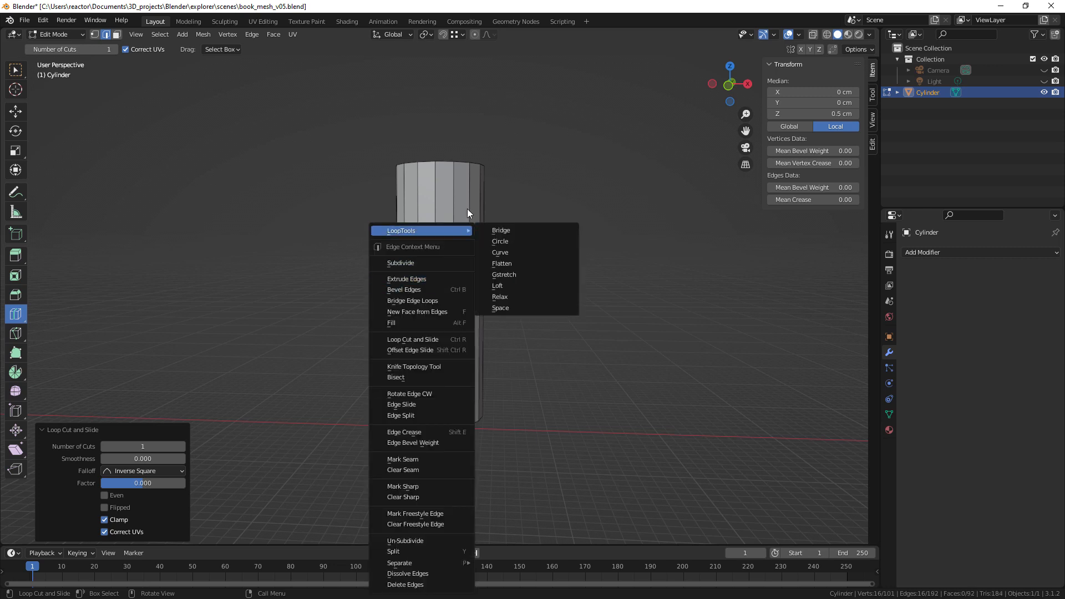
{"action": "left_click", "coordinate": [471, 200]}
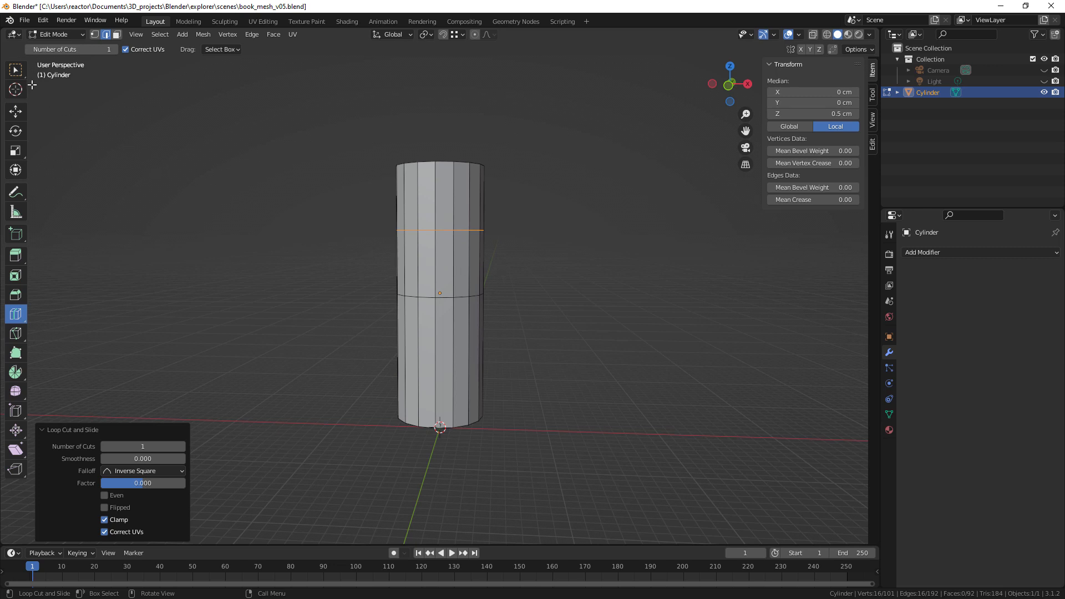
Move the upper edge loop up along Z to a local height of about 0.75 cm.
{"action": "left_click", "coordinate": [17, 71]}
{"action": "left_click", "coordinate": [16, 111]}
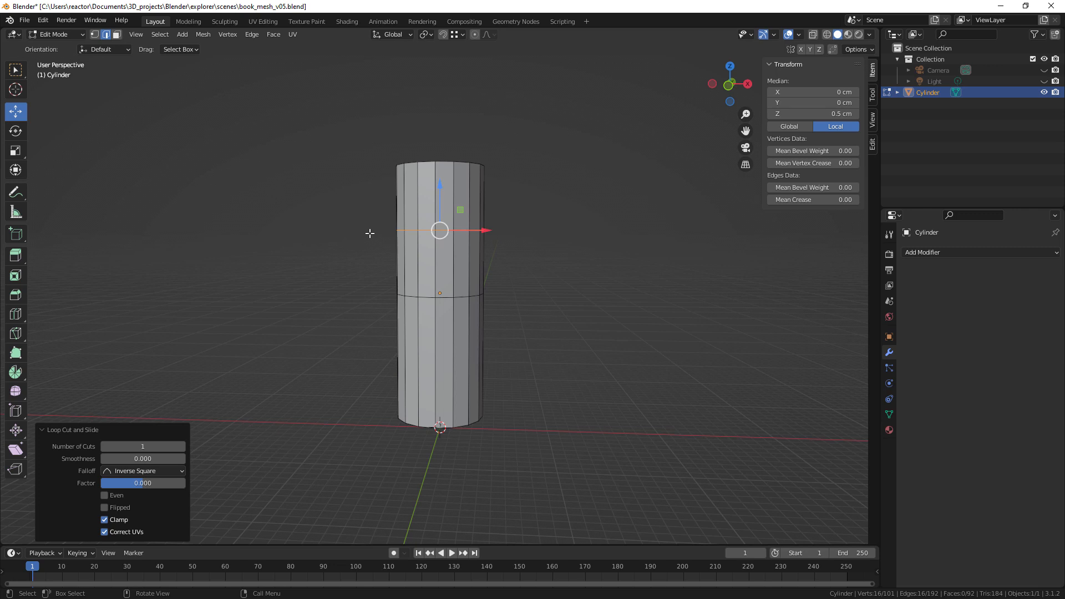
{"action": "left_click", "coordinate": [348, 222]}
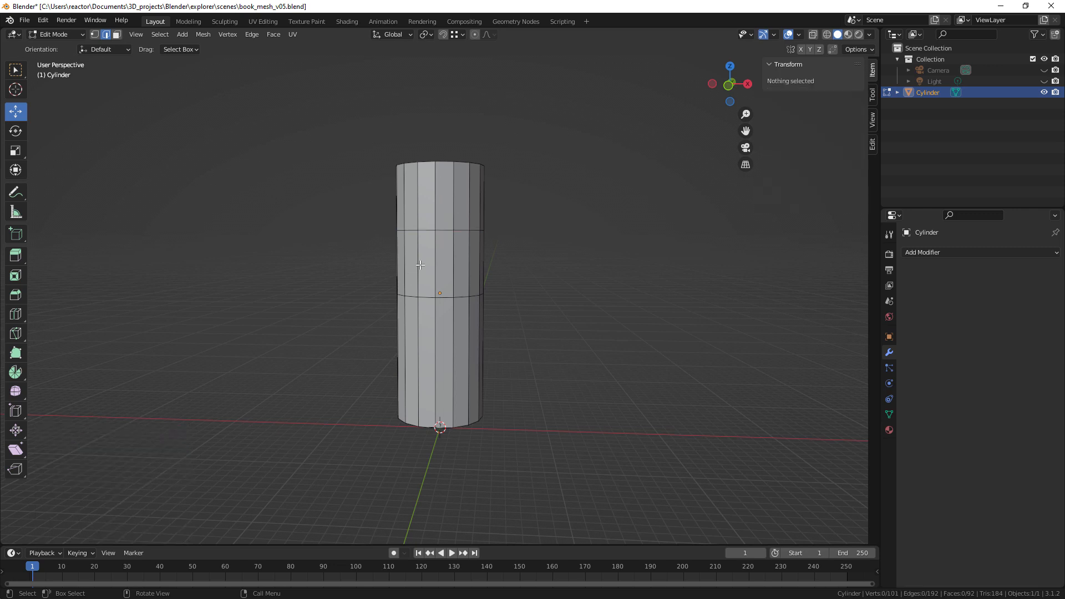
{"action": "left_click", "coordinate": [447, 229], "text": "alt"}
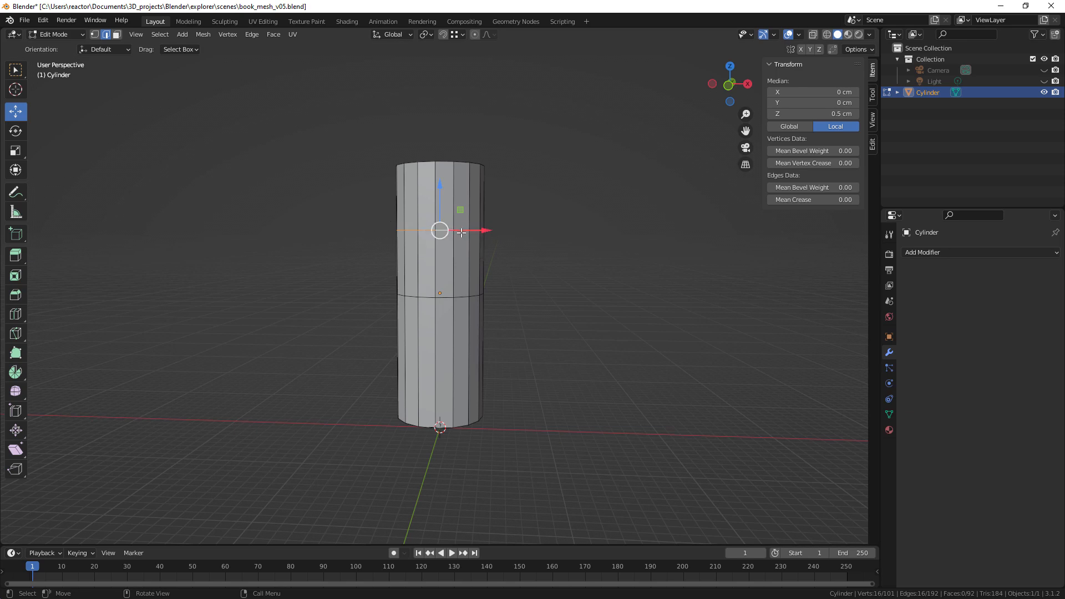
{"action": "left_click_drag", "start_coordinate": [441, 179], "coordinate": [441, 159]}
{"action": "left_click", "coordinate": [442, 157]}
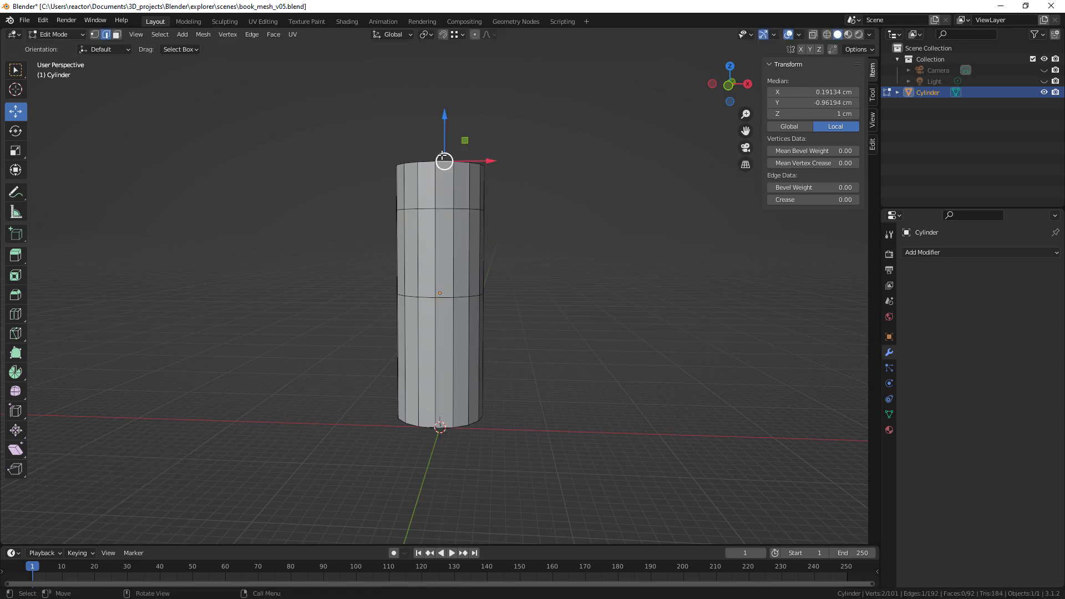
{"action": "left_click", "coordinate": [447, 209], "text": "alt"}
{"action": "left_click_drag", "start_coordinate": [440, 163], "coordinate": [439, 154]}
{"action": "left_click", "coordinate": [427, 163]}
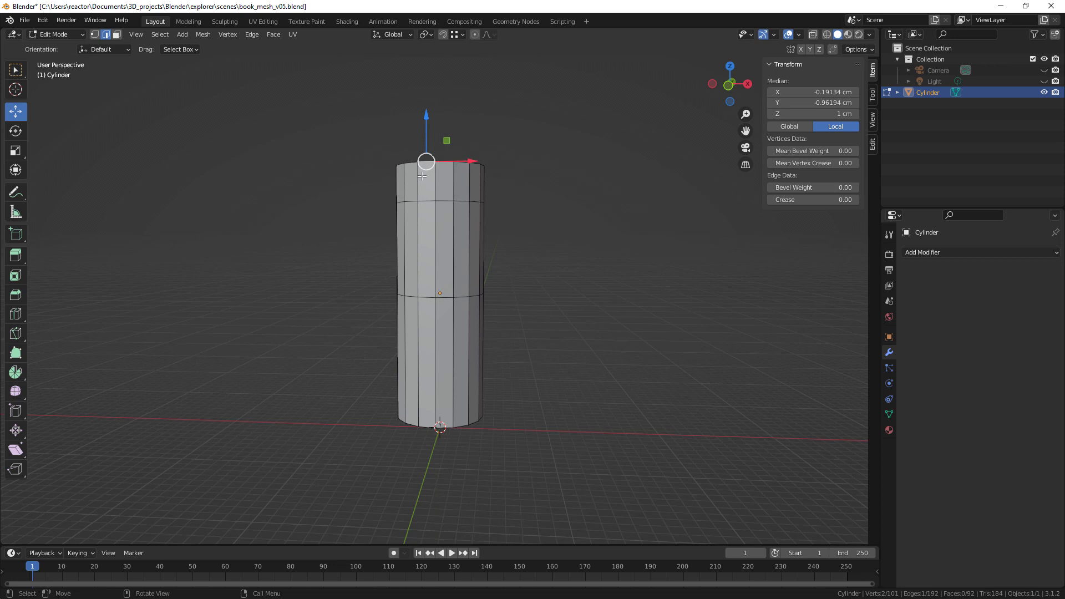
{"action": "left_click", "coordinate": [451, 200], "text": "alt"}
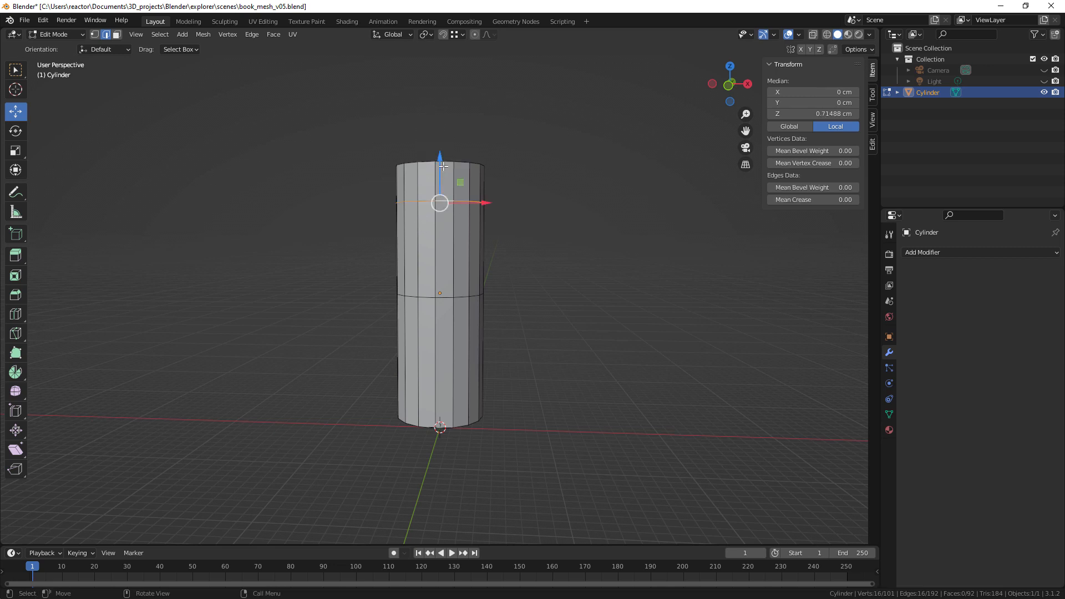
{"action": "left_click_drag", "start_coordinate": [440, 157], "coordinate": [438, 148]}
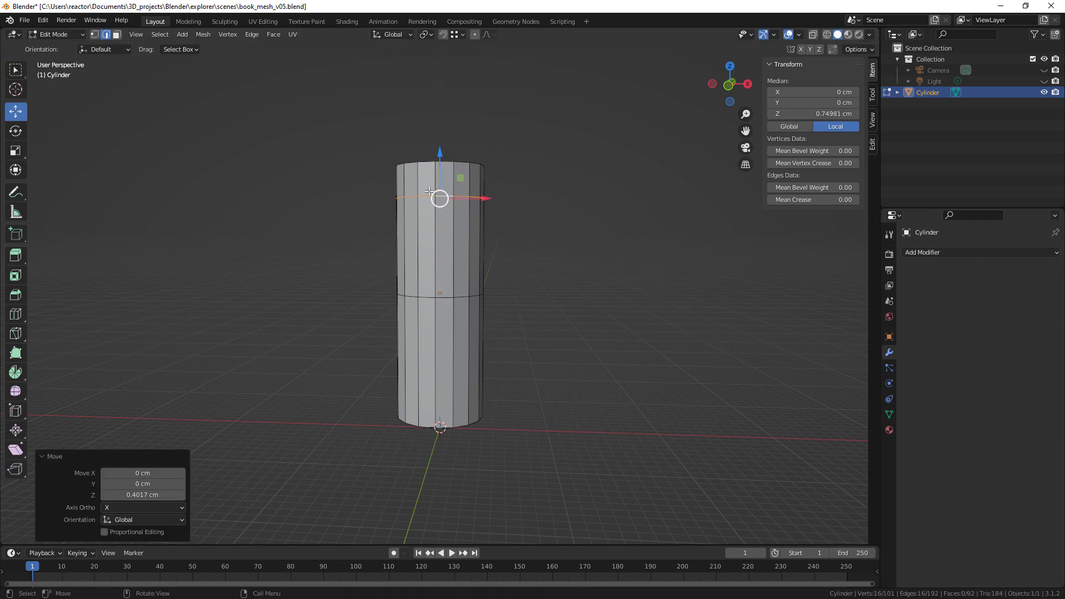
Move the middle edge loop down along Z by about 0.98 cm.
{"action": "left_click", "coordinate": [446, 297], "text": "alt"}
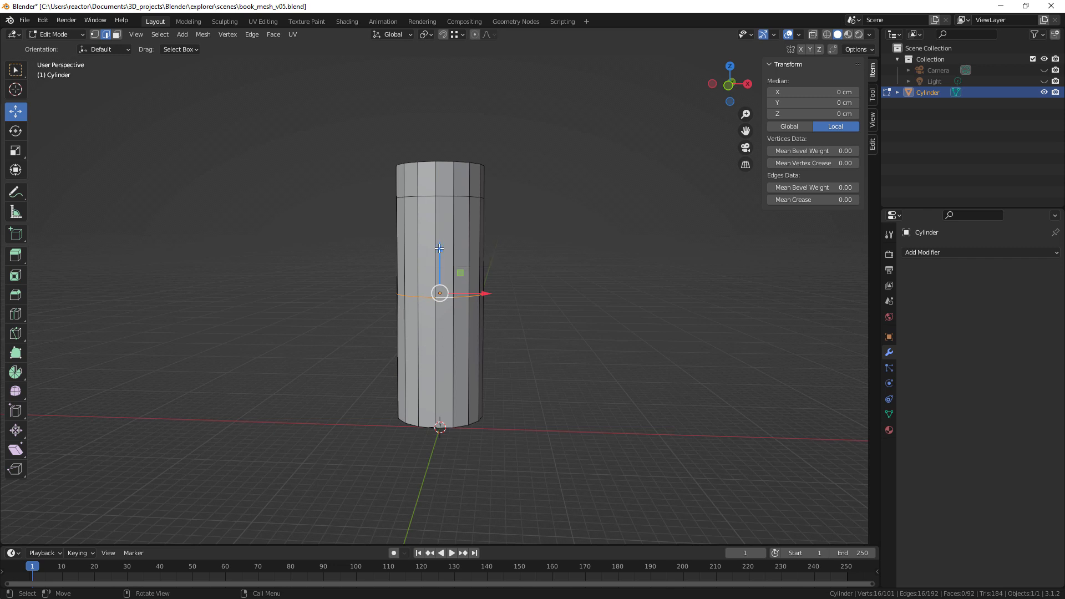
{"action": "mouse_move", "coordinate": [439, 248]}
{"action": "left_mouse_down"}
{"action": "mouse_move", "coordinate": [439, 276]}
{"action": "mouse_move", "coordinate": [439, 262]}
{"action": "left_mouse_up"}
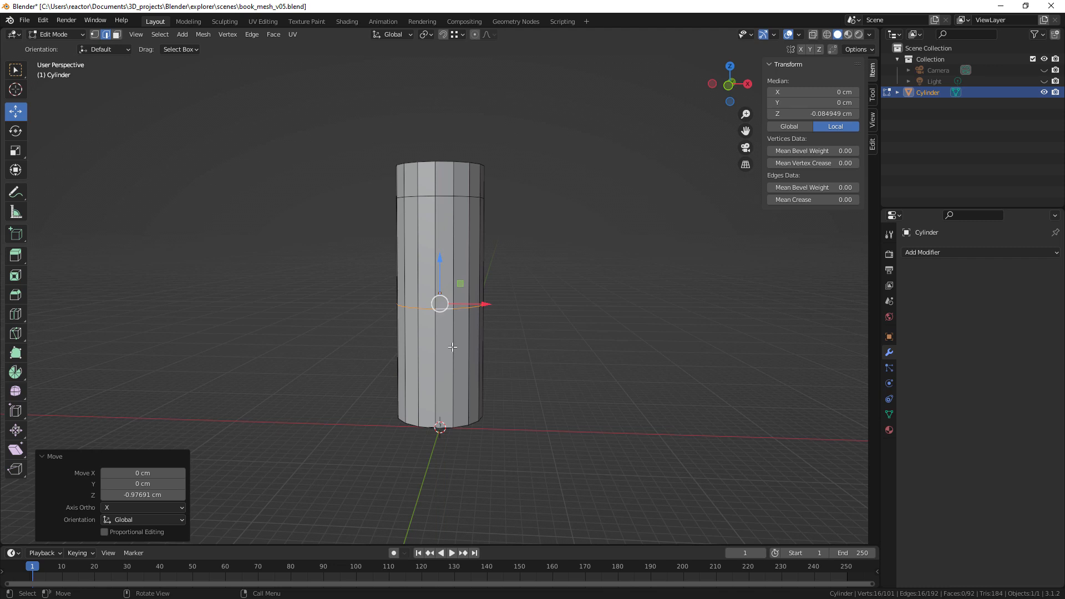
Narrow the bottle's neck by scaling the upper edge loop and the top rim together to 0.535 in X and Y, keeping Z unscaled.
{"action": "left_click", "coordinate": [440, 197], "text": "alt"}
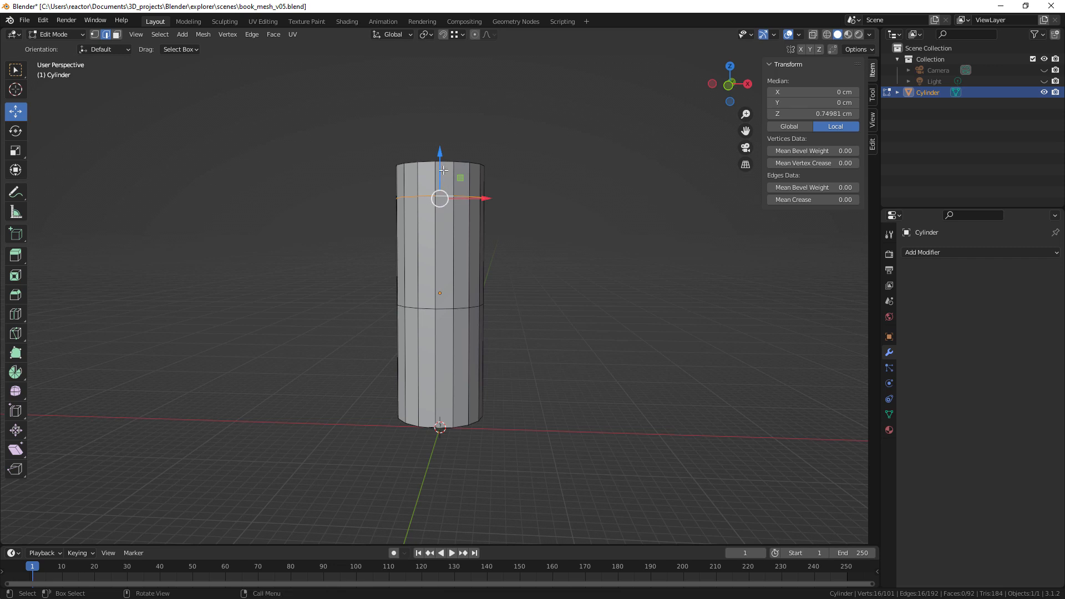
{"action": "left_click", "coordinate": [447, 162], "text": "alt+shift"}
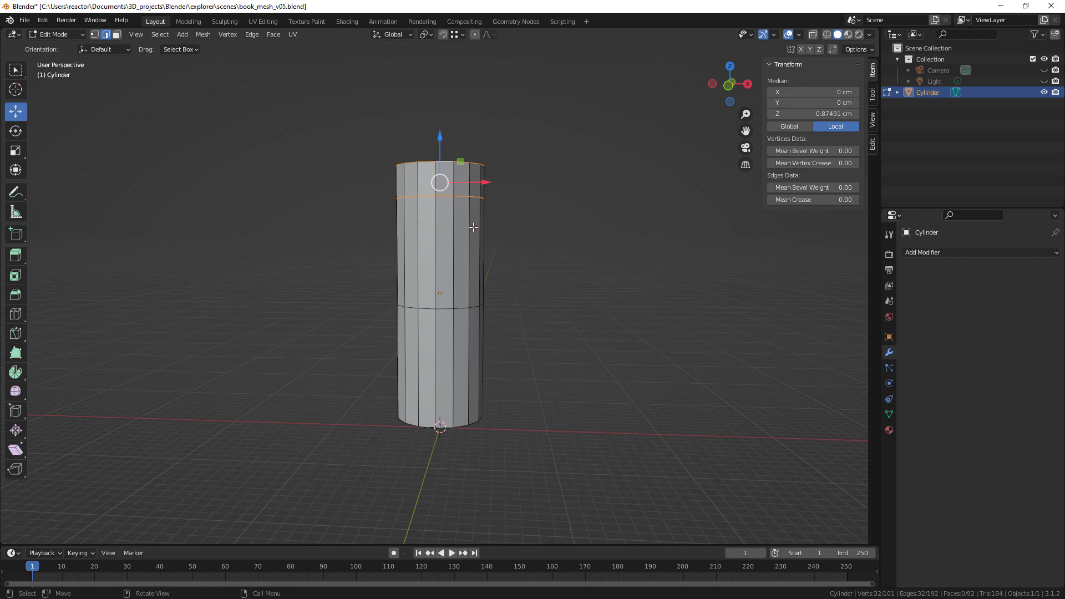
{"action": "middle_click_drag", "start_coordinate": [469, 184], "coordinate": [477, 229]}
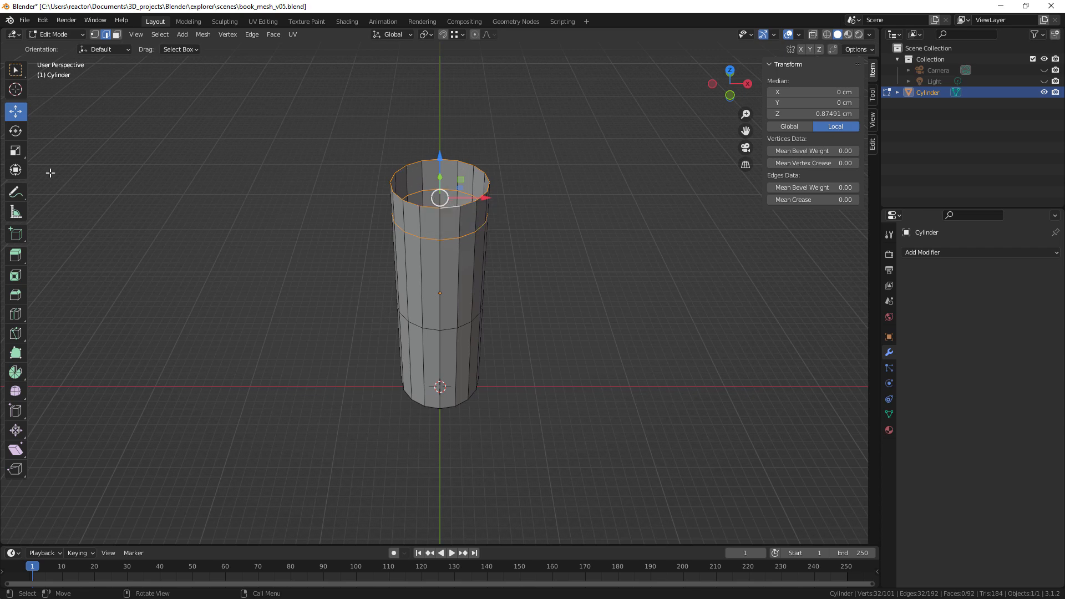
{"action": "left_click", "coordinate": [16, 150]}
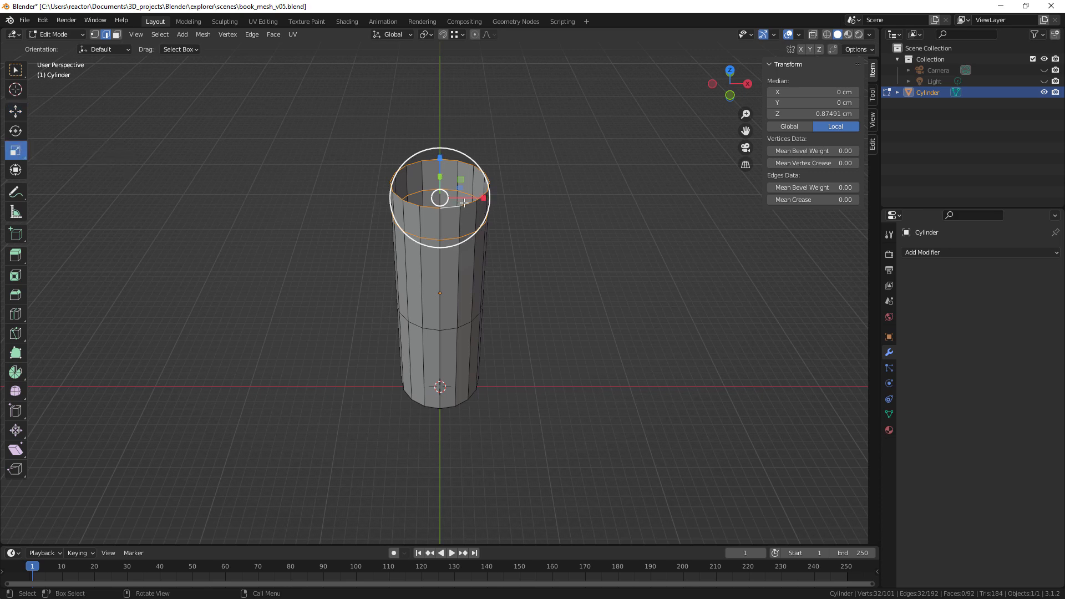
{"action": "middle_click_drag", "start_coordinate": [503, 223], "coordinate": [471, 232]}
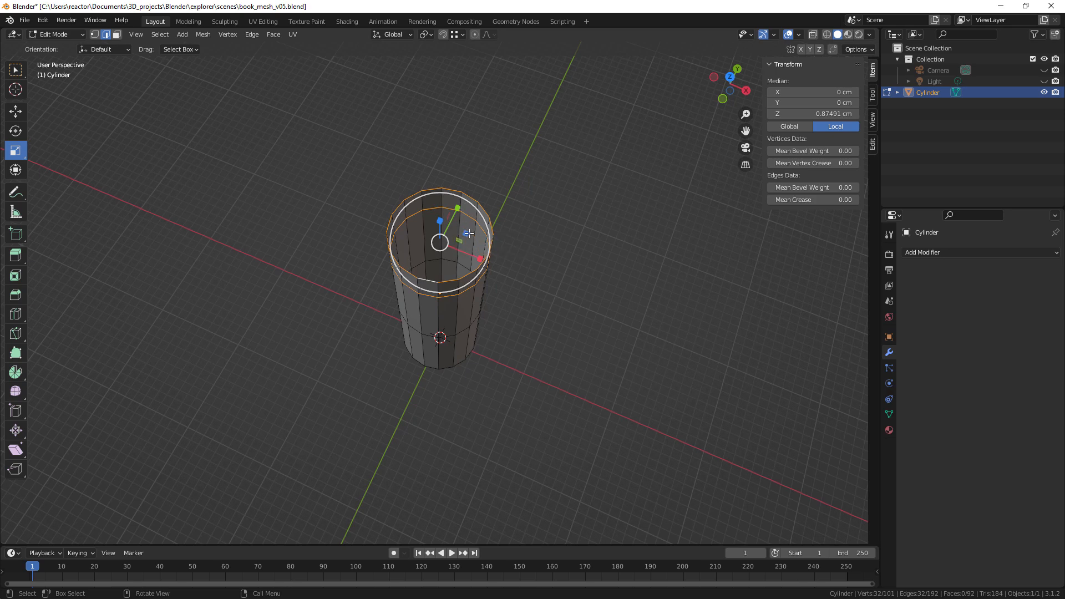
{"action": "left_click_drag", "start_coordinate": [468, 234], "coordinate": [390, 196]}
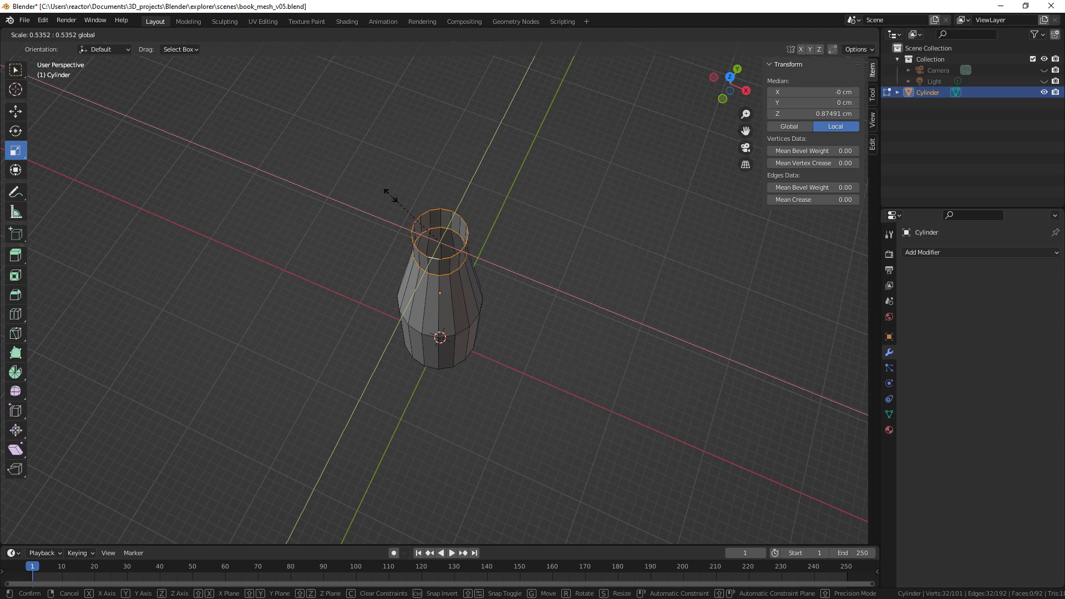
{"action": "left_click_drag", "start_coordinate": [391, 196], "coordinate": [391, 196]}
{"action": "middle_click_drag", "start_coordinate": [528, 335], "coordinate": [547, 253]}
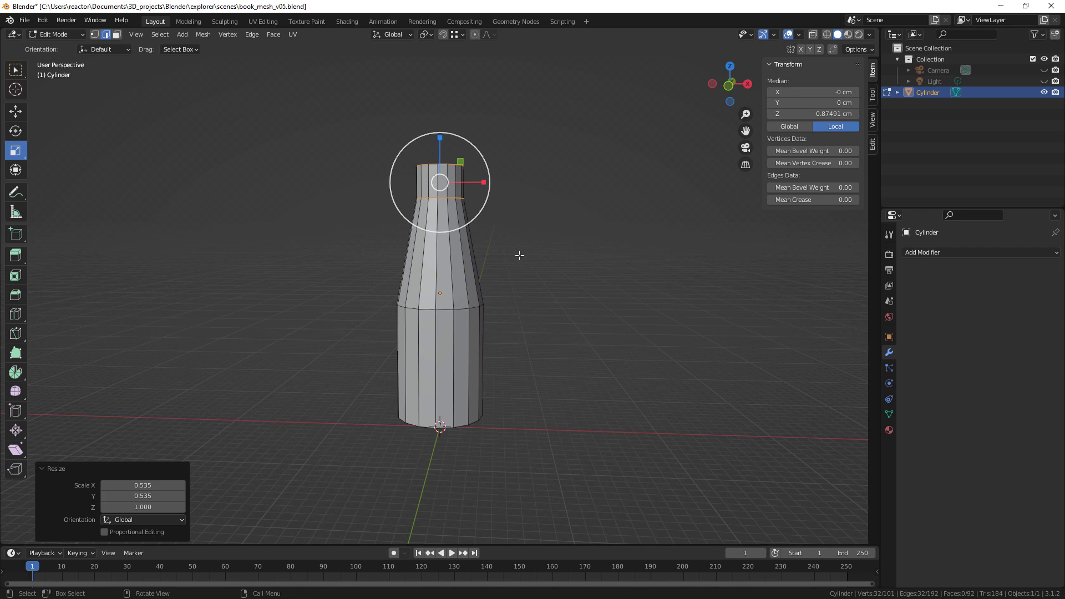
{"action": "middle_click_drag", "start_coordinate": [466, 256], "coordinate": [542, 164]}
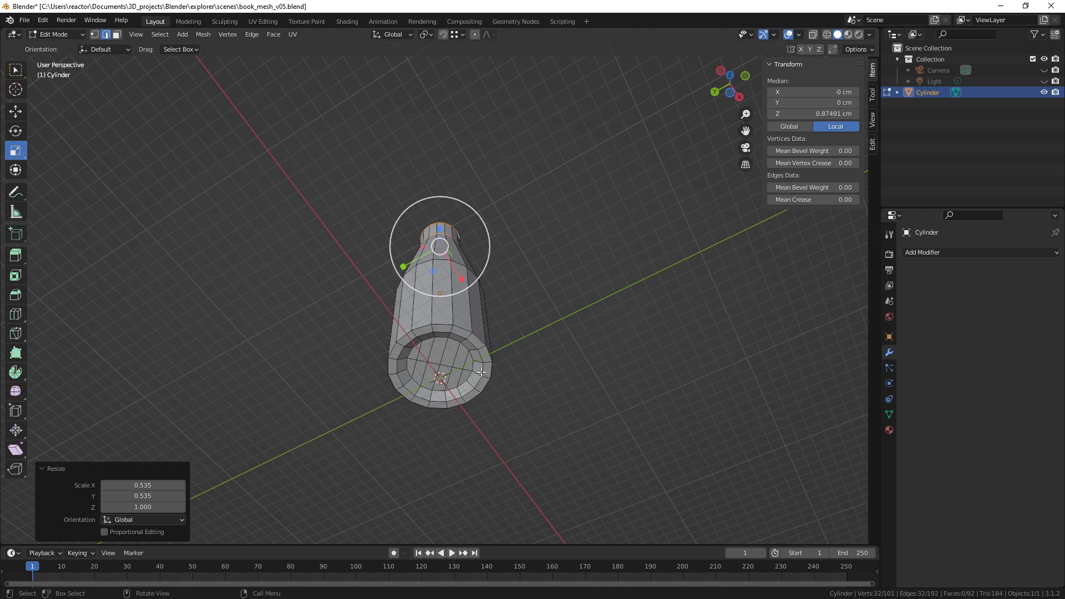
{"action": "middle_click_drag", "start_coordinate": [493, 287], "coordinate": [490, 369]}
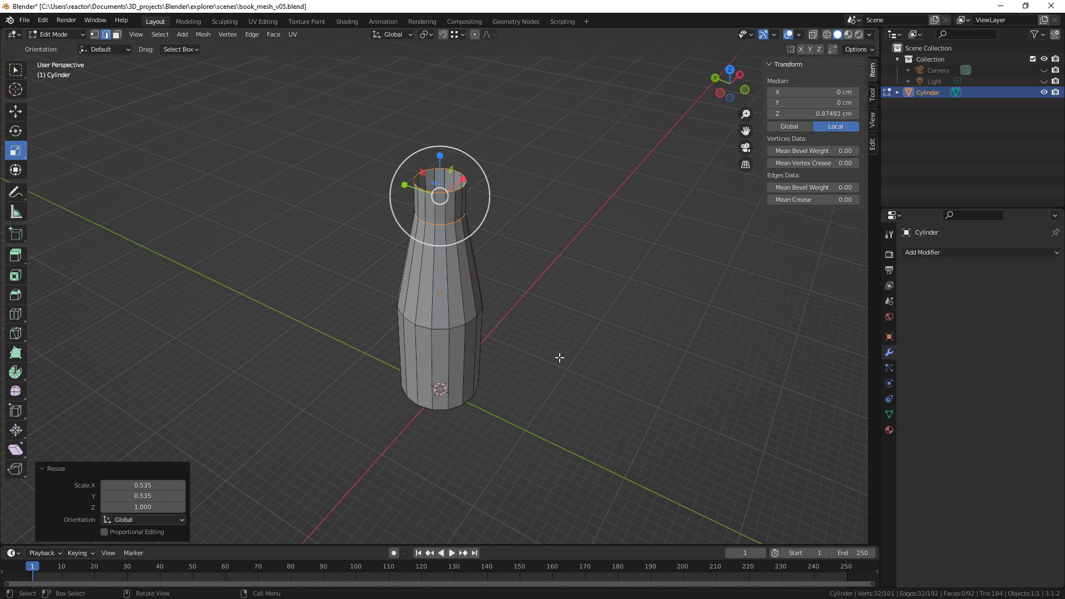
{"action": "middle_click_drag", "start_coordinate": [504, 355], "coordinate": [490, 297]}
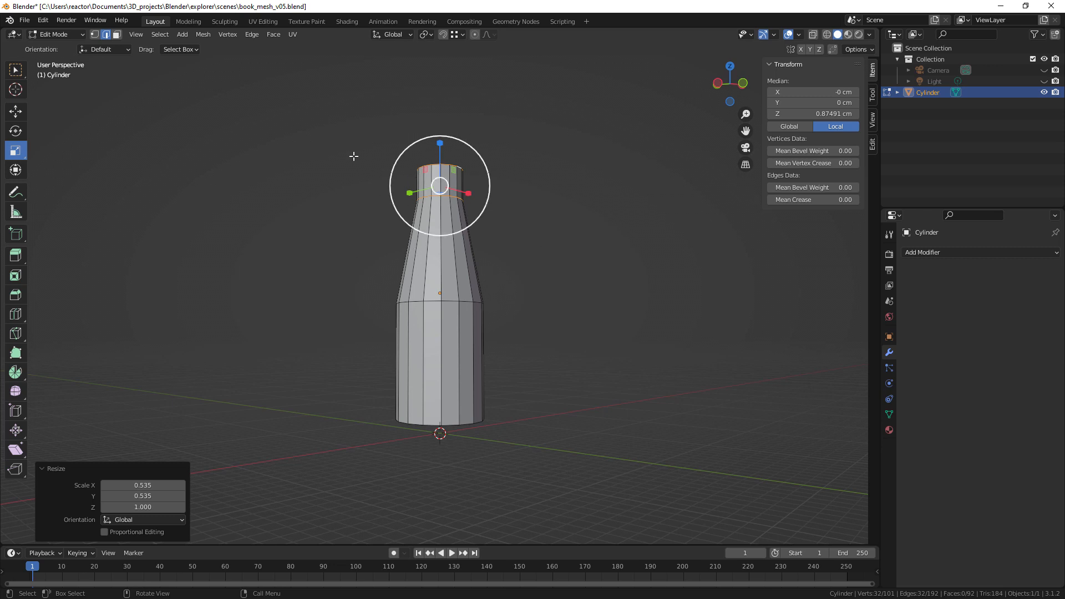
Save the scene as a new file named milk_bottle_mesh_v01.blend in the scenes folder.
{"action": "left_click", "coordinate": [24, 20]}
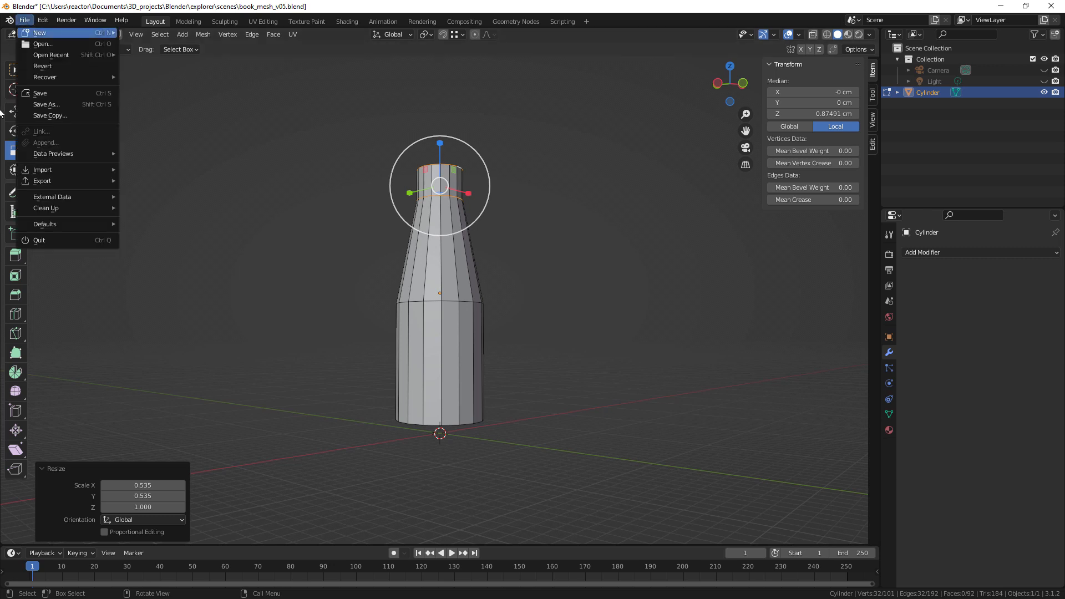
{"action": "left_click", "coordinate": [83, 105]}
{"action": "left_click", "coordinate": [390, 457]}
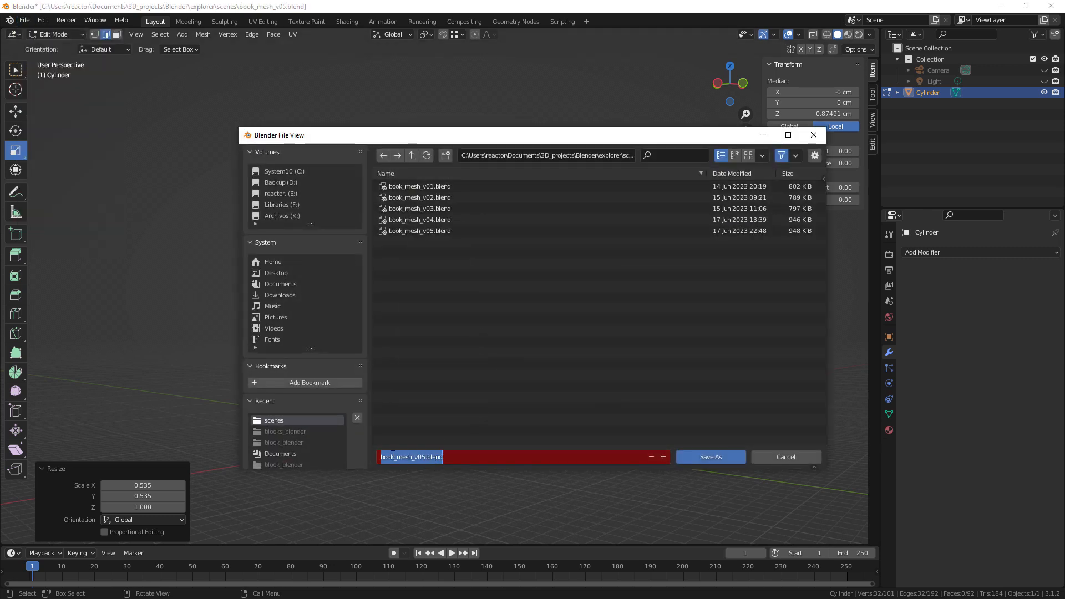
{"action": "left_click", "coordinate": [388, 457]}
{"action": "double_click", "coordinate": [388, 457]}
{"action": "left_click", "coordinate": [395, 457]}
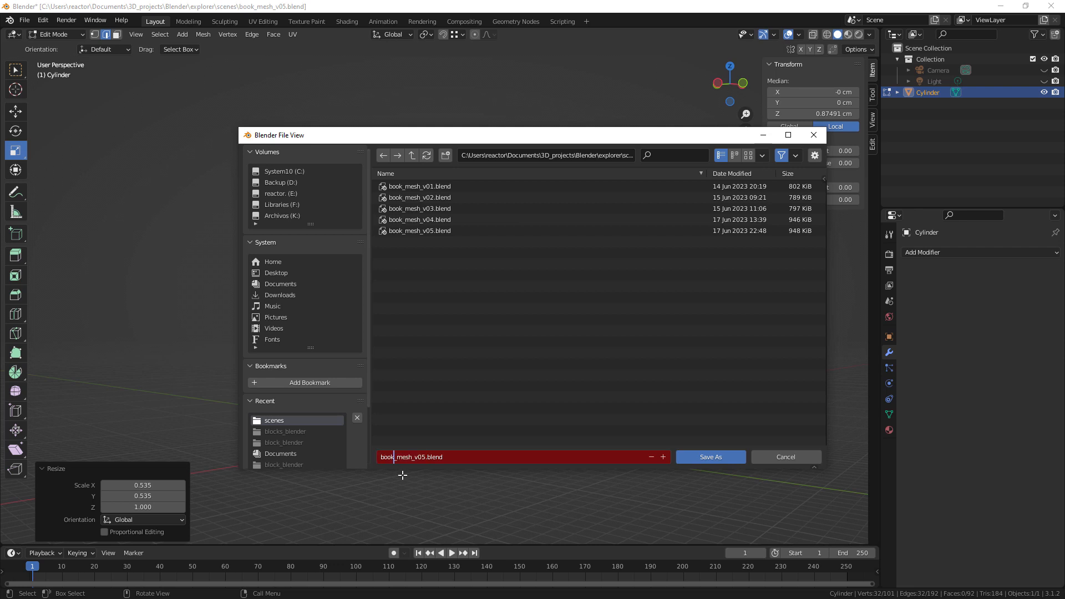
{"action": "key", "text": "BackSpace"}
{"action": "key", "text": "BackSpace"}
{"action": "key", "text": "BackSpace"}
{"action": "key", "text": "BackSpace"}
{"action": "type", "text": "bottle"}
{"action": "key", "text": "Right"}
{"action": "key", "text": "Home"}
{"action": "type", "text": "milk_"}
{"action": "key", "text": "Right"}
{"action": "key", "text": "Right"}
{"action": "key", "text": "Right"}
{"action": "key", "text": "Right"}
{"action": "key", "text": "Right"}
{"action": "key", "text": "Right"}
{"action": "key", "text": "Right"}
{"action": "key", "text": "Right"}
{"action": "key", "text": "Right"}
{"action": "key", "text": "Right"}
{"action": "key", "text": "Right"}
{"action": "key", "text": "Right"}
{"action": "key", "text": "Right"}
{"action": "key", "text": "Right"}
{"action": "key", "text": "Right"}
{"action": "key", "text": "BackSpace"}
{"action": "type", "text": "1"}
{"action": "key", "text": "Return"}
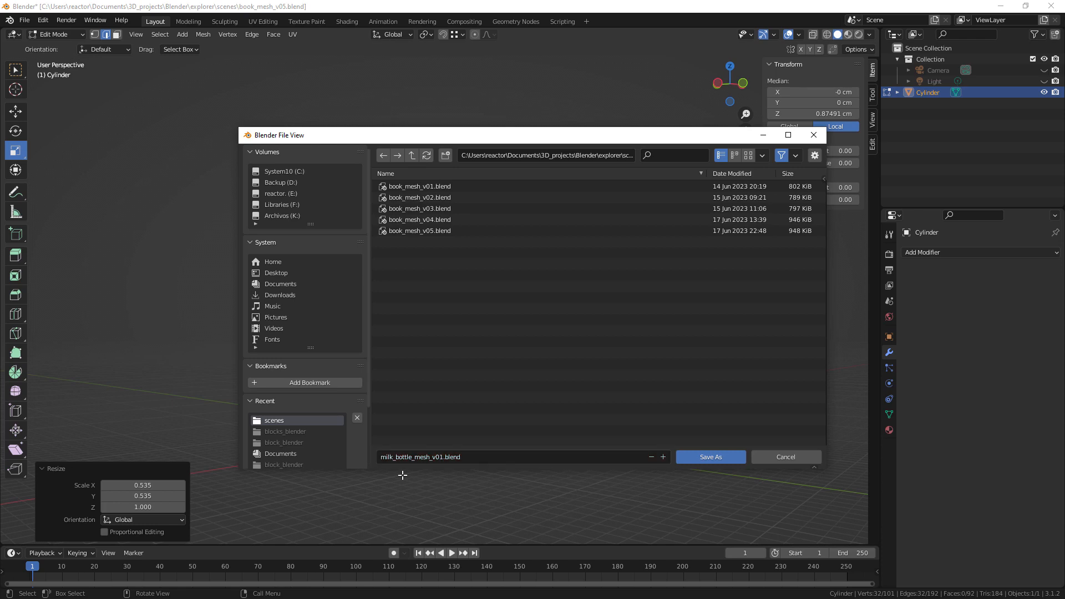